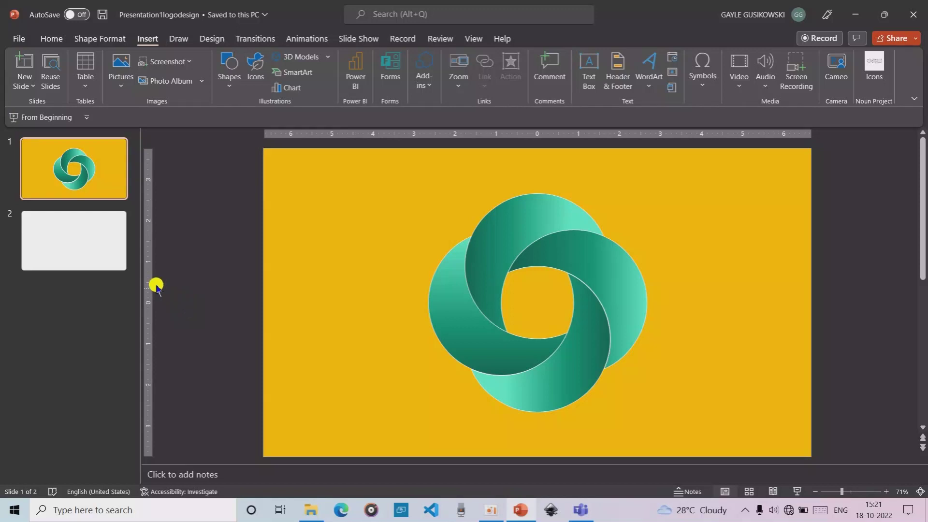
On blank slide 2, draw an Oval circle about 2.31" wide and tall.
click(93, 238)
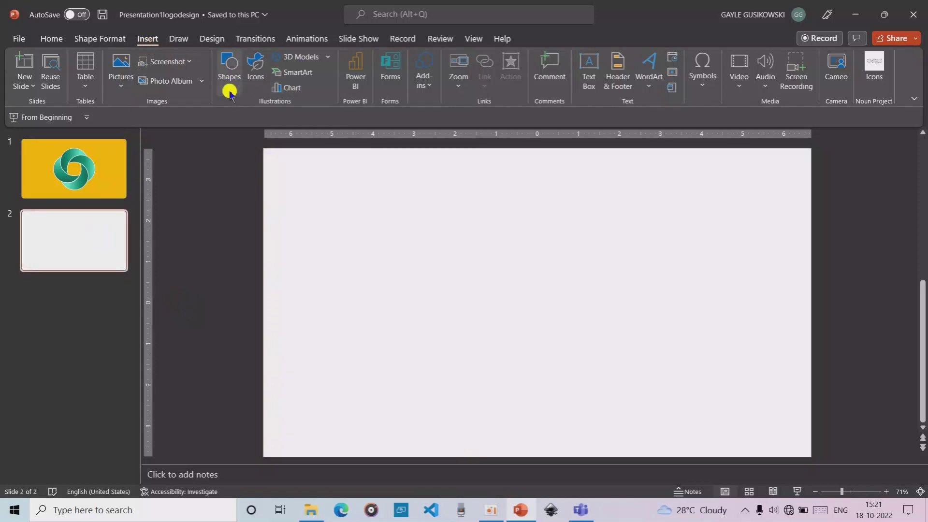
click(227, 74)
click(272, 118)
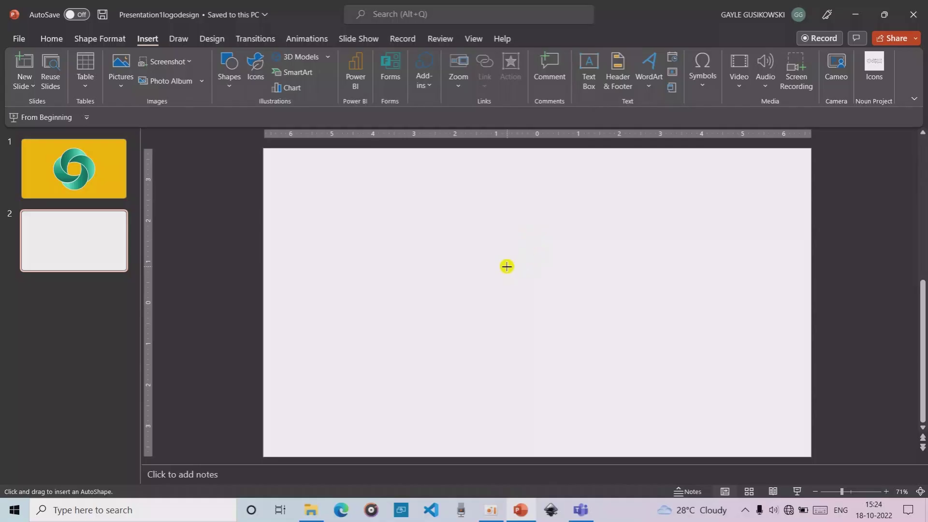
drag(506, 266, 547, 312)
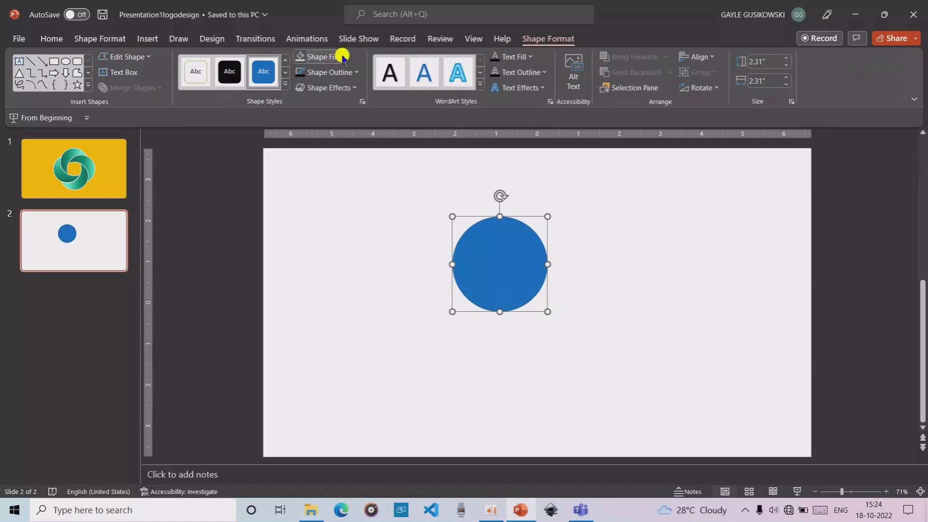
Give the circle no fill and a dark grey outline, then duplicate it with Ctrl+D.
click(341, 57)
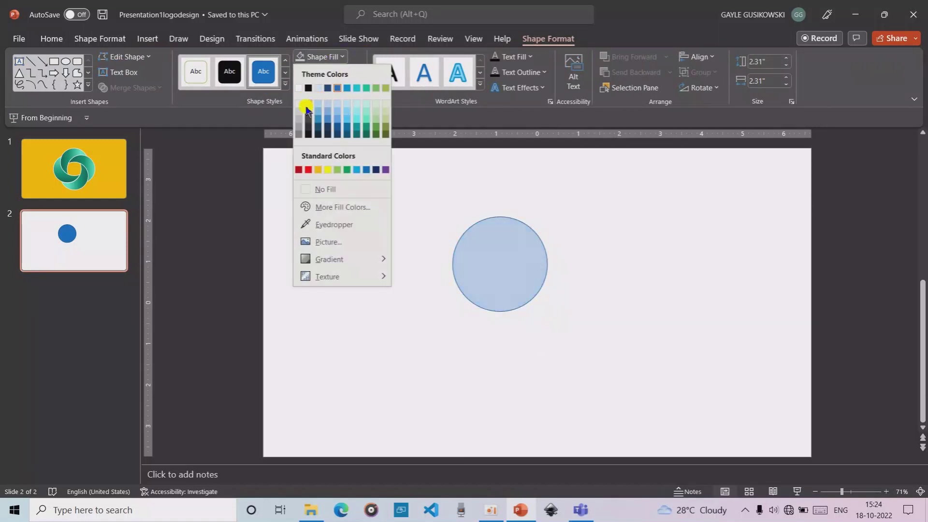
click(321, 189)
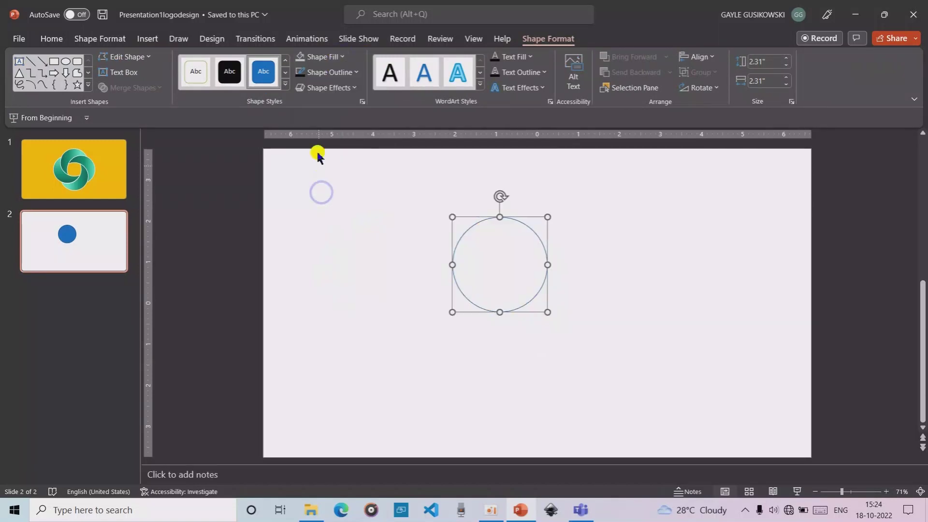
click(357, 73)
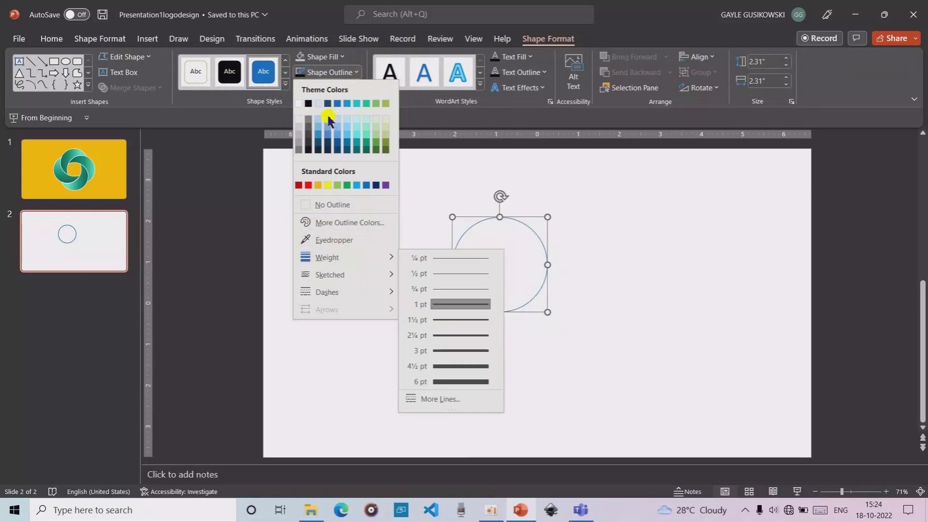
click(309, 103)
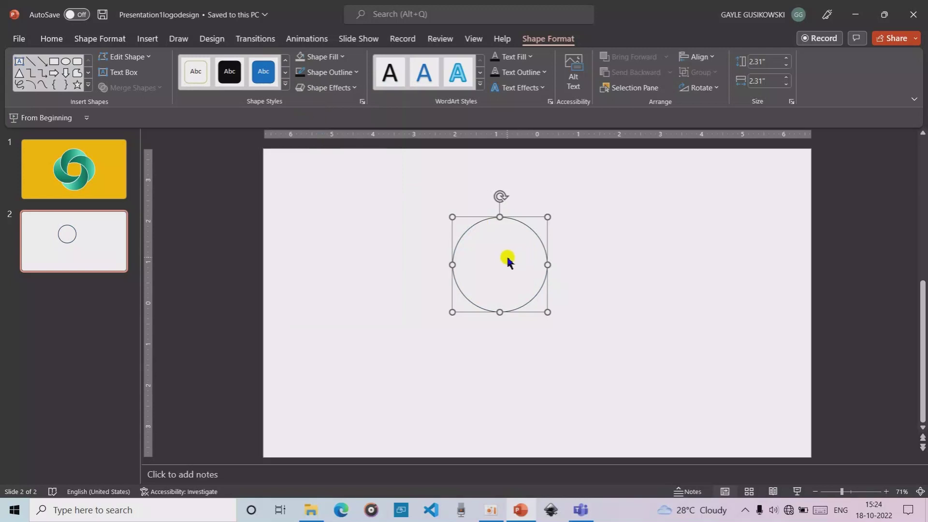
key(ctrl+d)
Move the copy just below the original circle and group the two circles.
drag(539, 306, 532, 351)
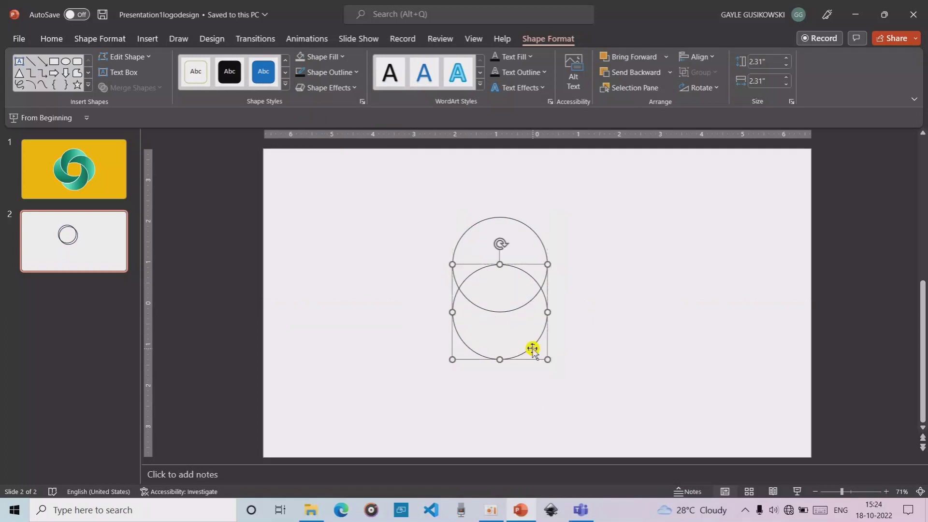
click(608, 319)
drag(392, 186, 588, 410)
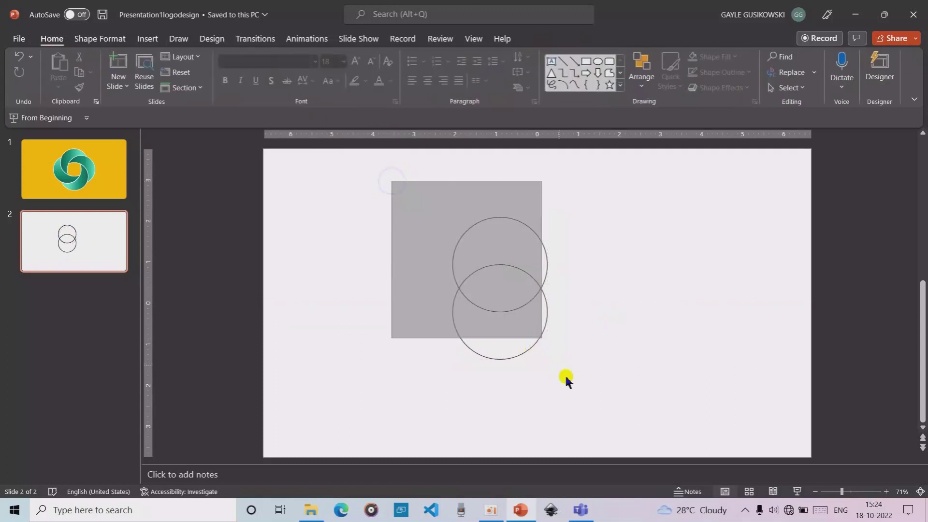
click(549, 39)
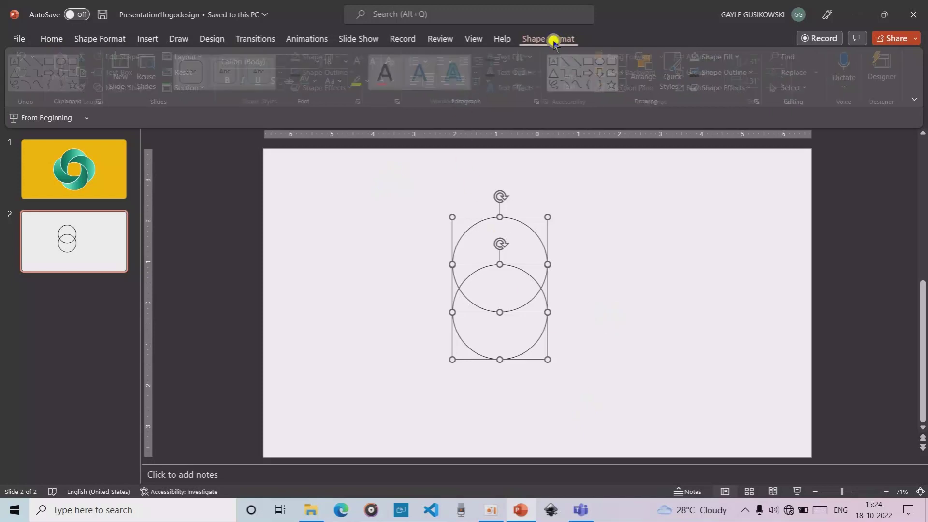
click(718, 72)
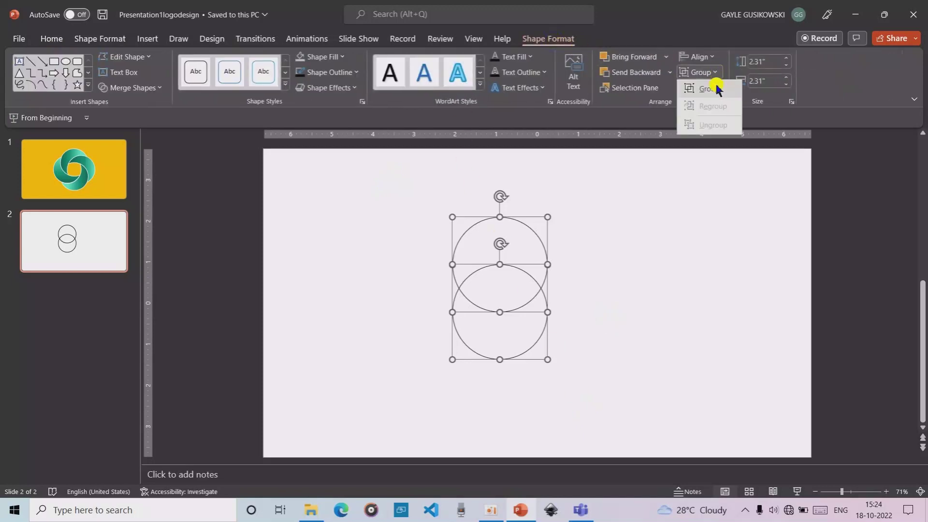
click(709, 89)
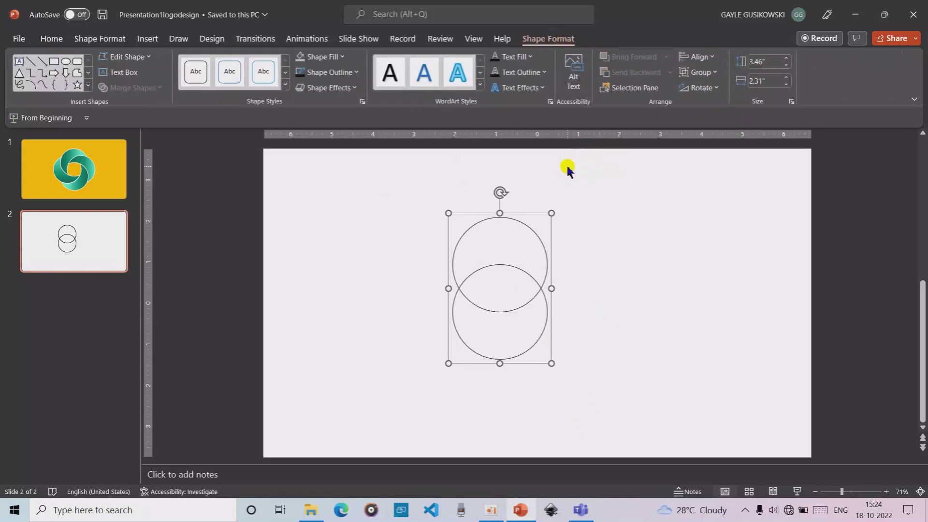
Duplicate the circle pair and rotate the copy right 90°.
key(ctrl+d)
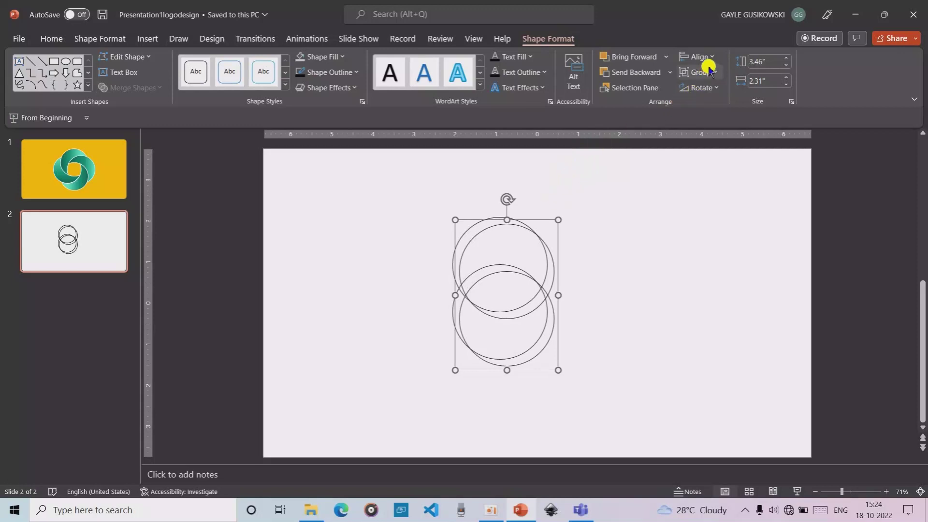
click(714, 88)
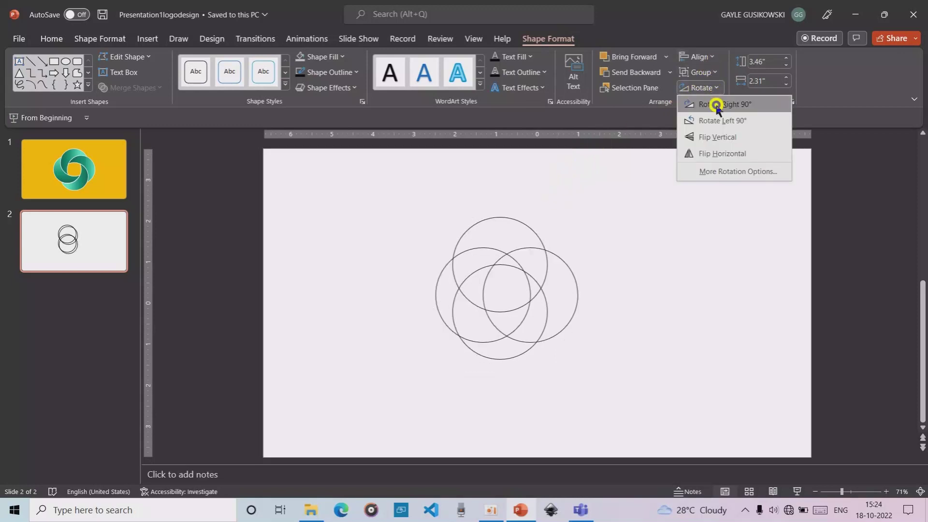
click(717, 105)
click(643, 222)
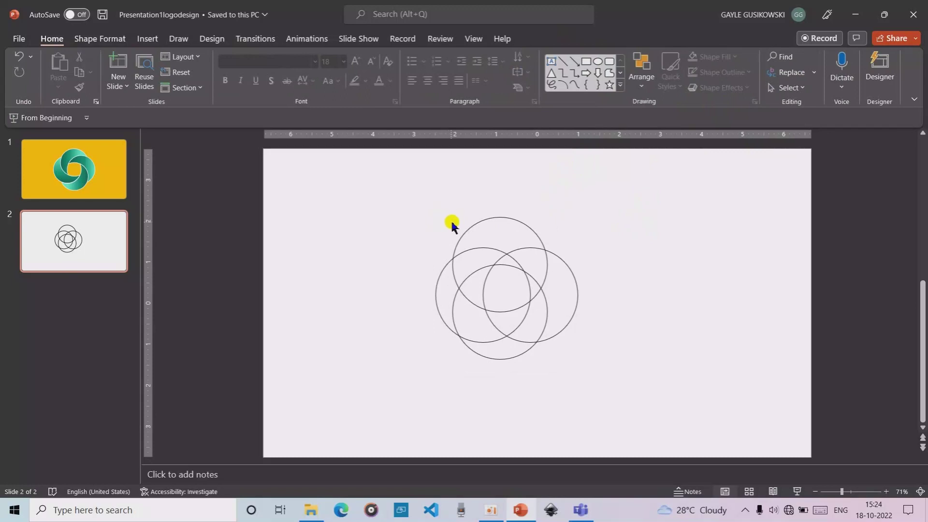
Align the vertical and horizontal circle pairs by Align Center and Align Middle.
click(473, 225)
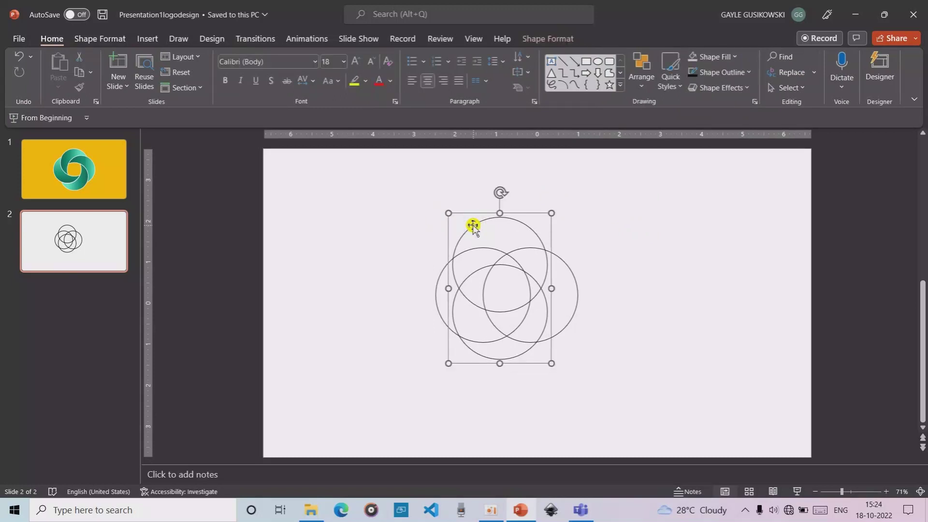
shift+click(569, 270)
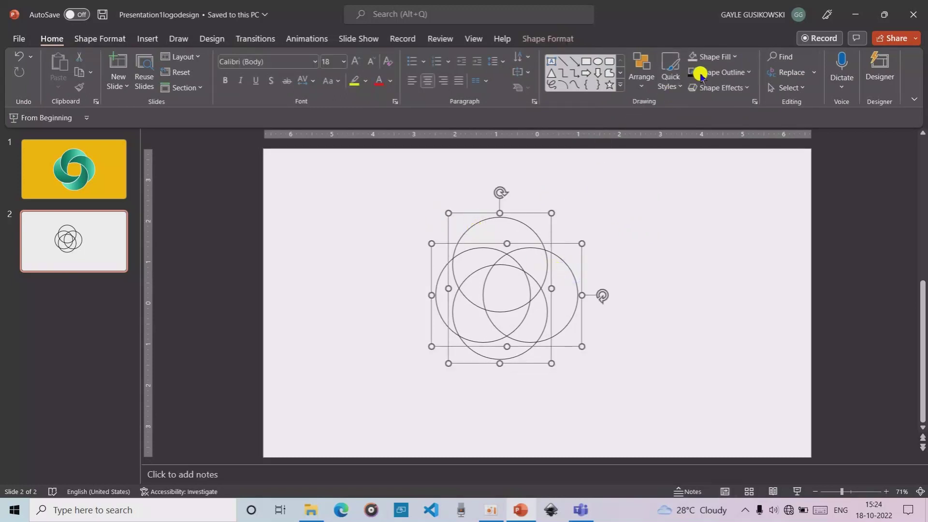
click(638, 86)
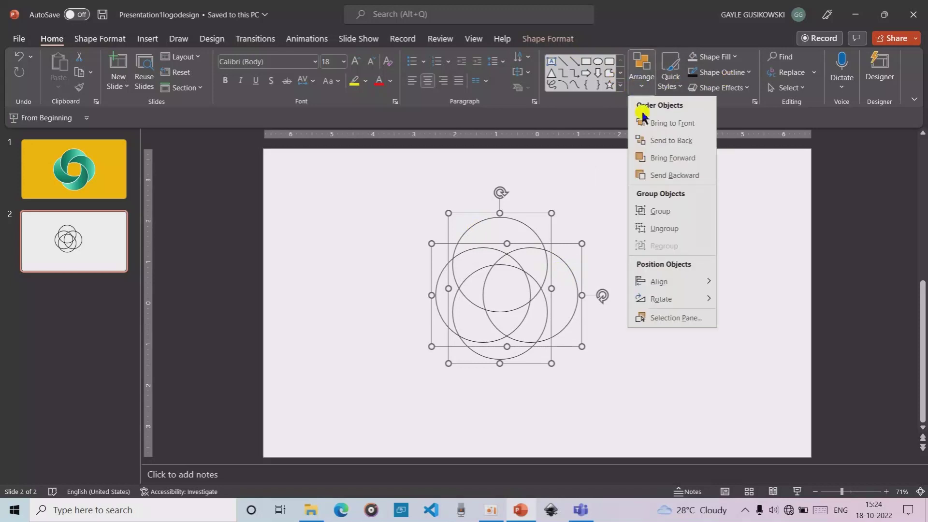
mouse_move(660, 281)
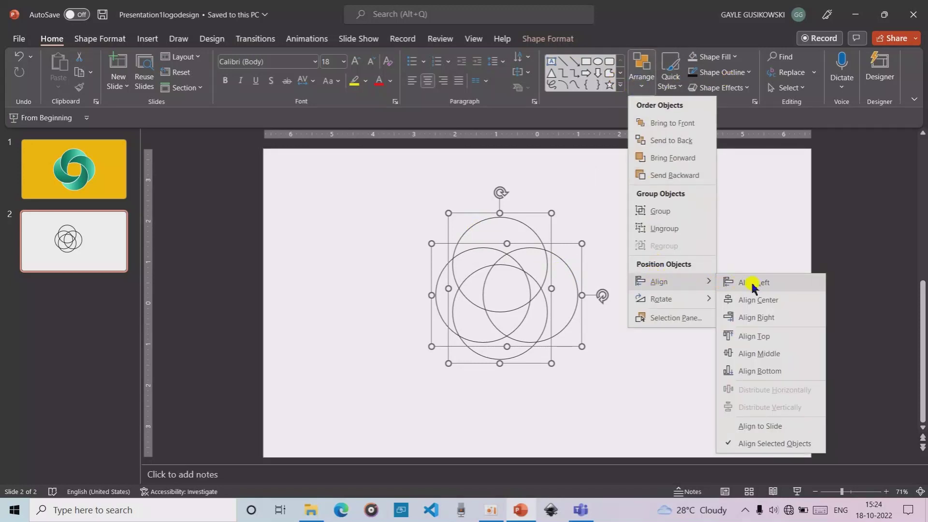
click(756, 300)
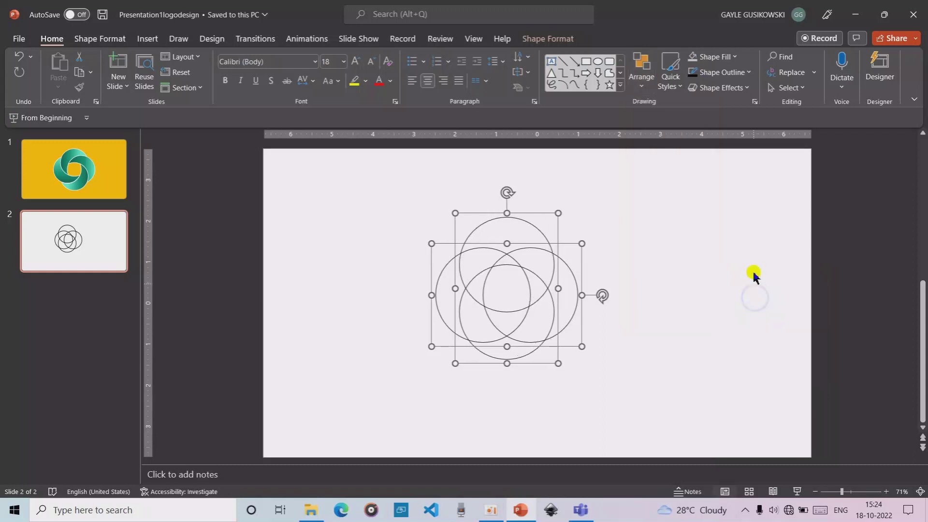
click(556, 39)
click(698, 57)
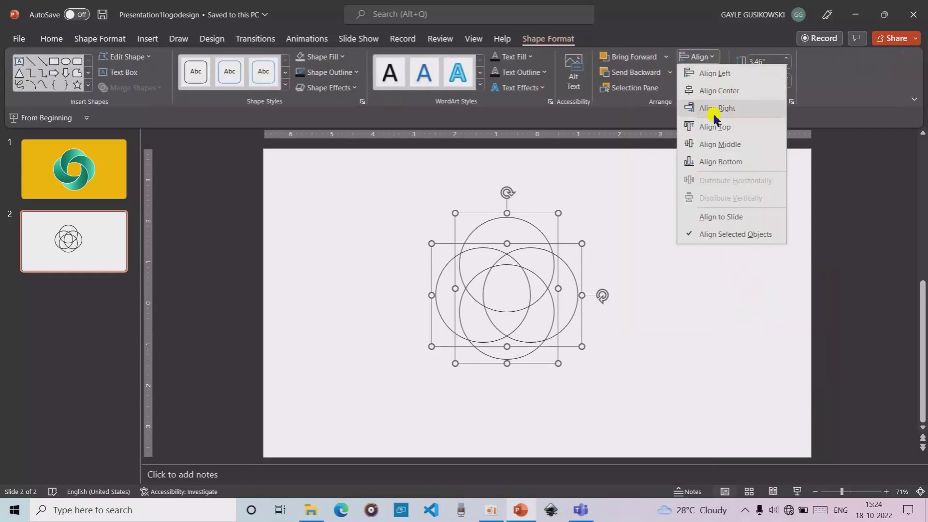
click(718, 149)
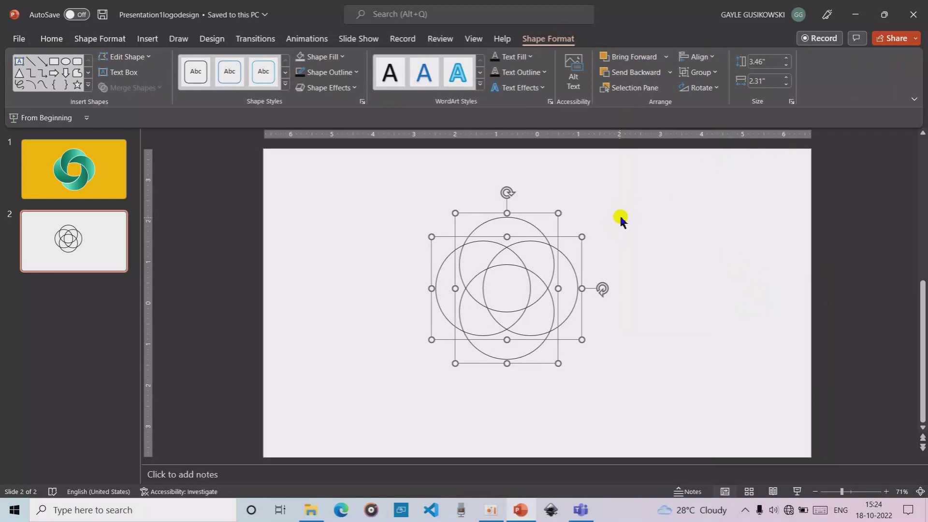
Group all four circles into one object.
click(715, 72)
click(705, 120)
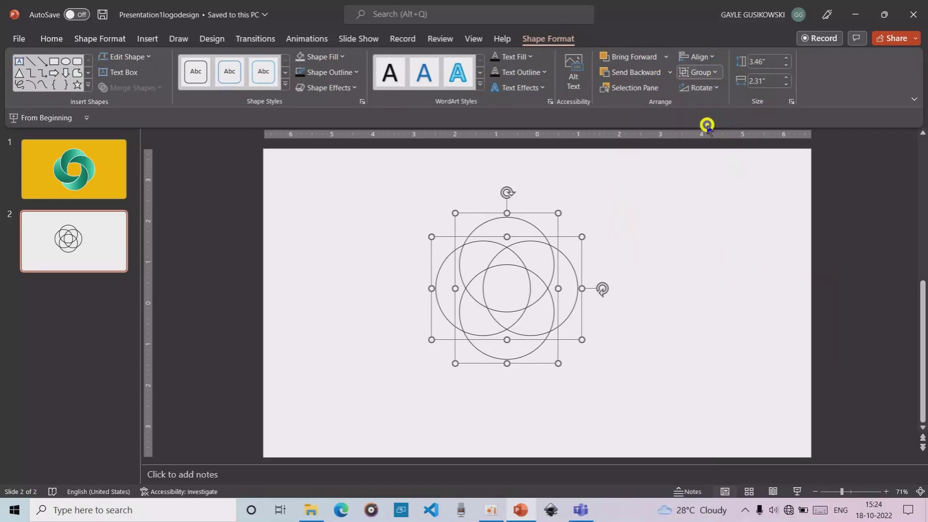
click(684, 220)
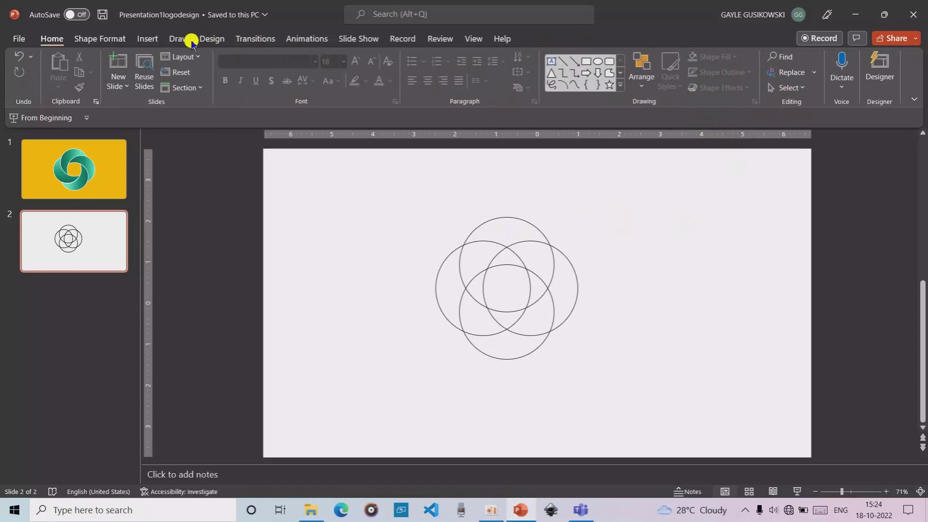
Draw a rectangle over the circles, send it to back, and select all shapes.
click(147, 39)
click(228, 77)
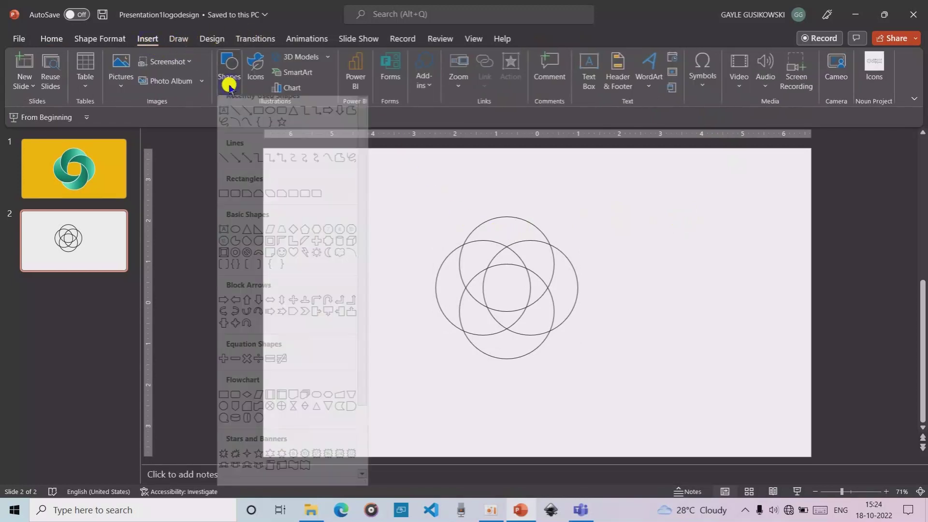
click(258, 121)
drag(398, 199, 610, 386)
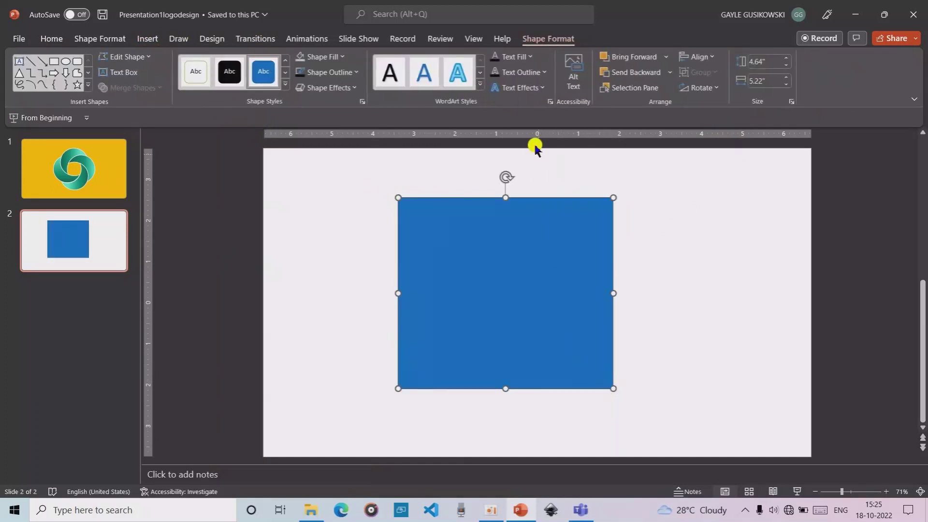
click(670, 72)
click(658, 108)
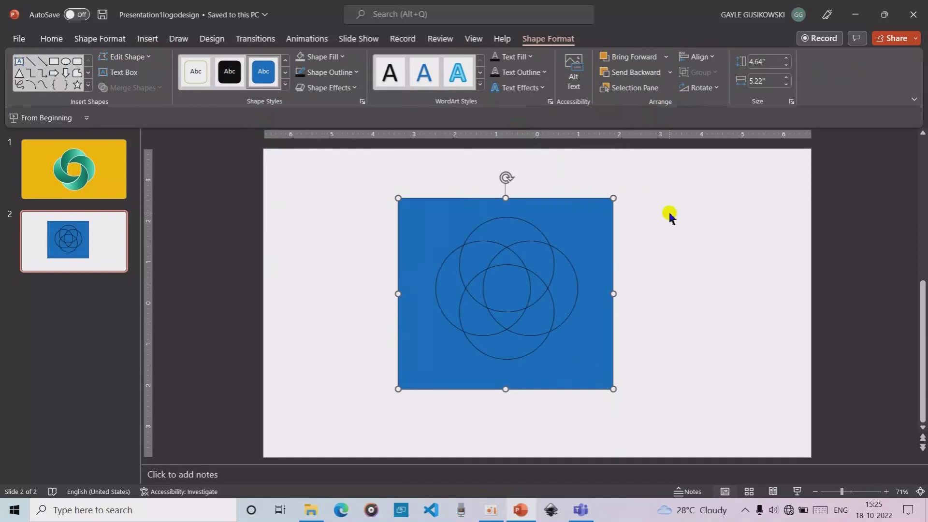
click(687, 225)
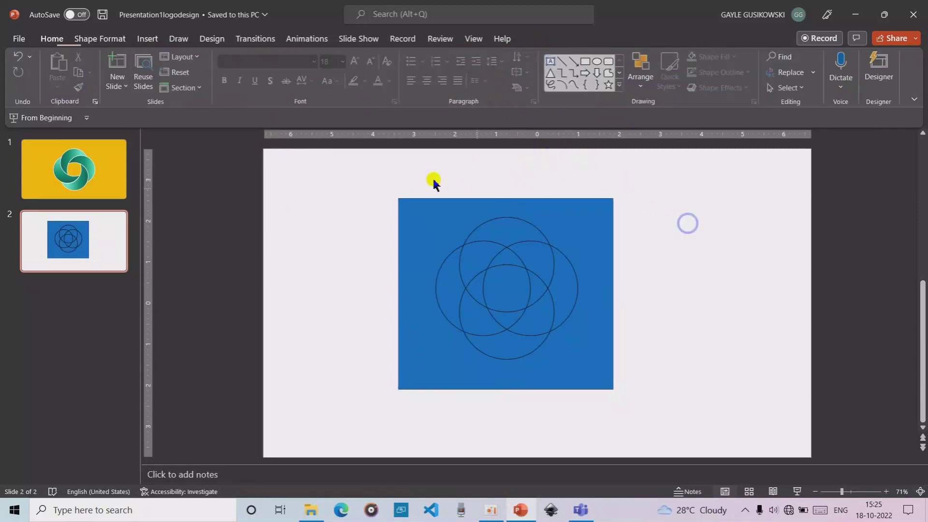
mouse_move(325, 160)
mouse_down()
mouse_move(572, 302)
mouse_move(699, 443)
mouse_up()
Fragment the rectangle along the circle outlines with Merge Shapes.
click(546, 38)
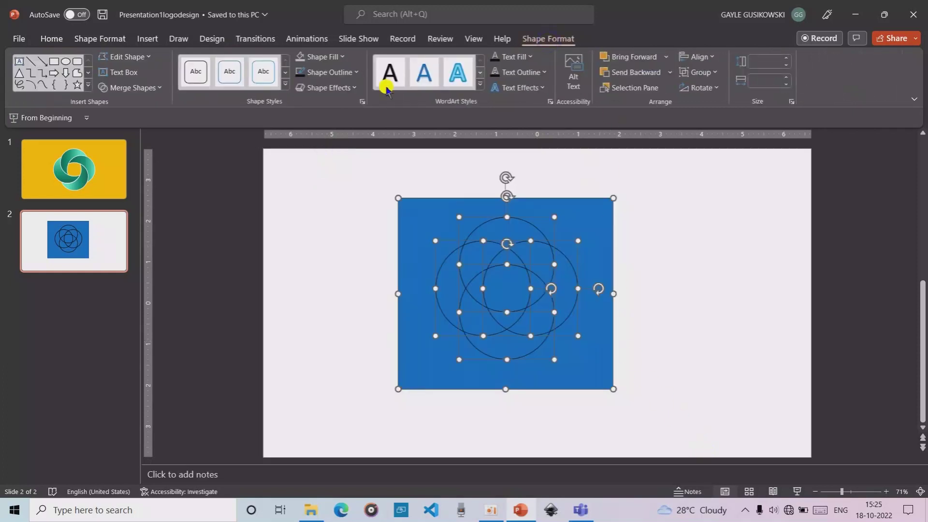
click(155, 87)
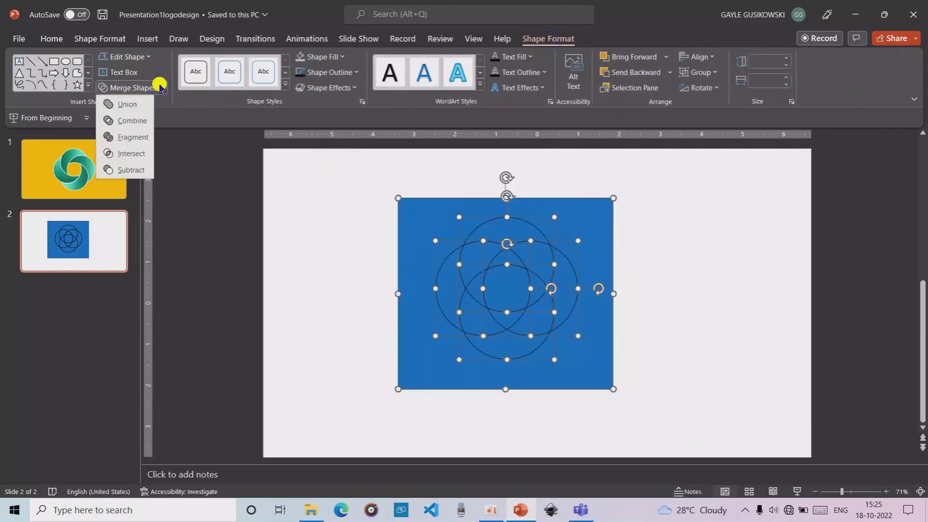
click(129, 137)
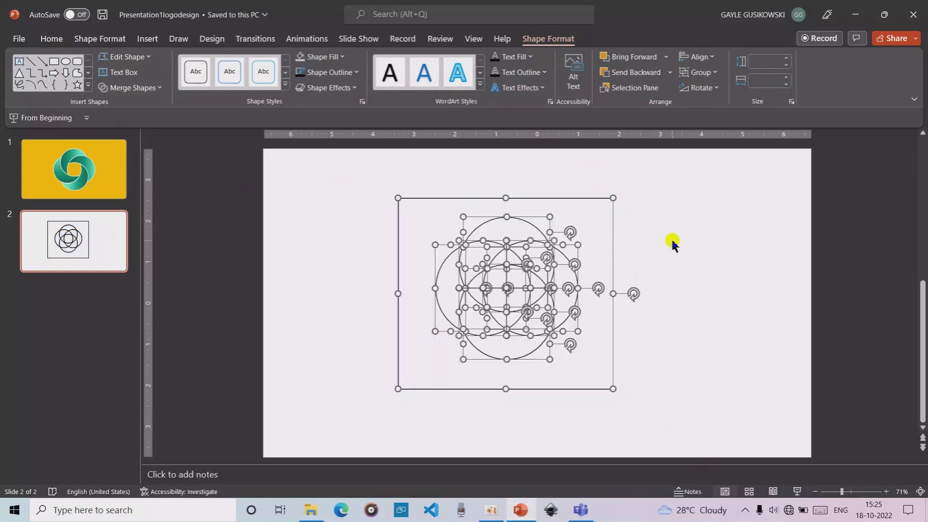
click(341, 57)
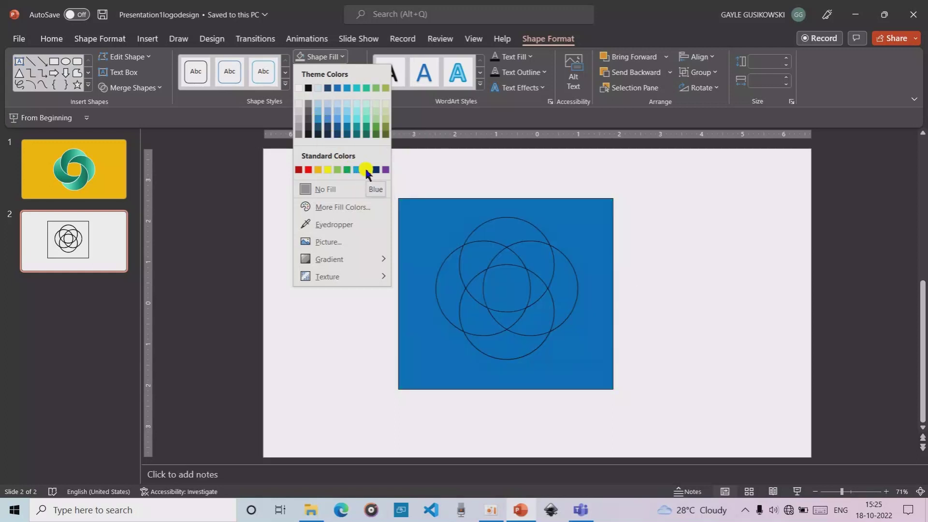
Fill the pieces standard blue and delete the background square.
click(366, 170)
click(691, 231)
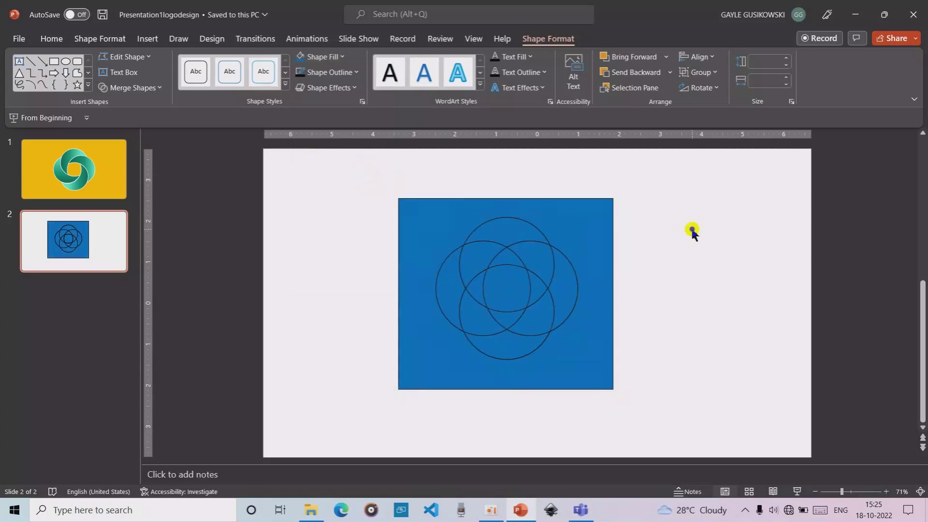
click(606, 213)
key(Delete)
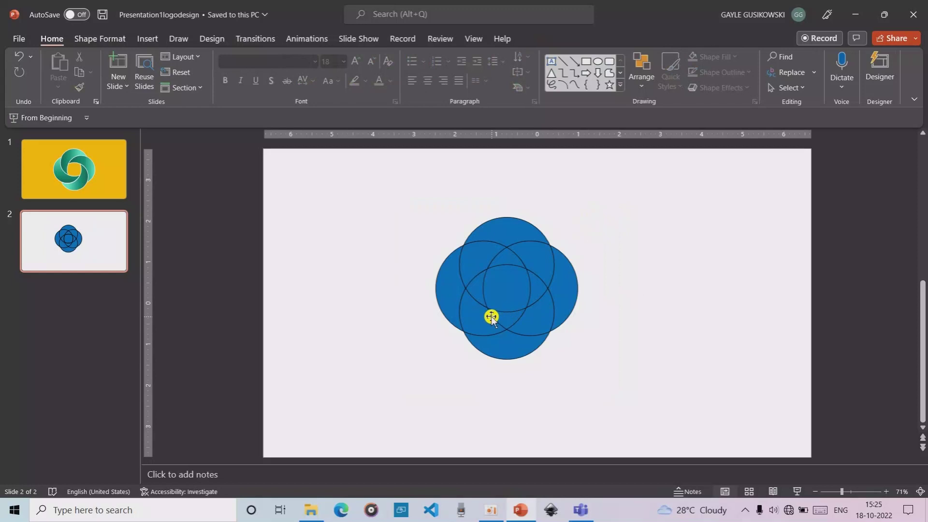
Select four circle pieces and open Merge Shapes, then back out without merging.
click(491, 316)
click(511, 322)
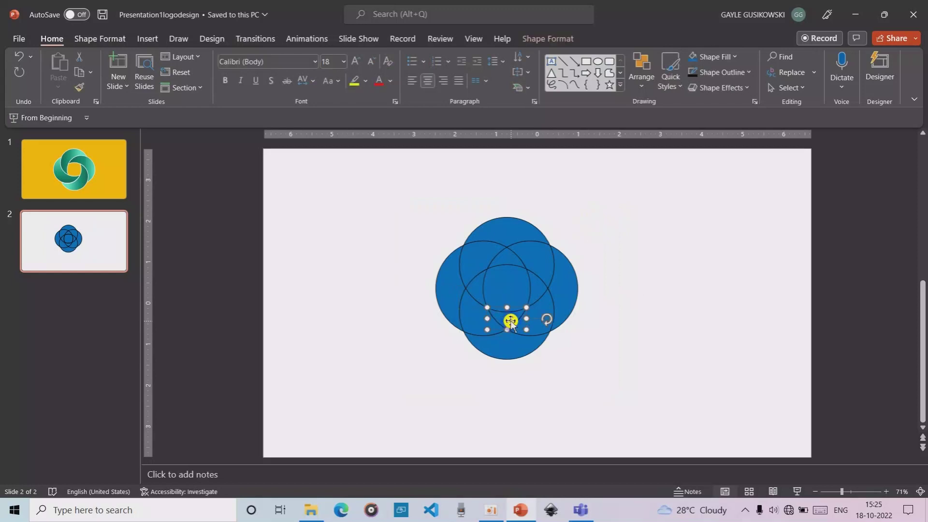
shift+click(553, 310)
shift+click(575, 282)
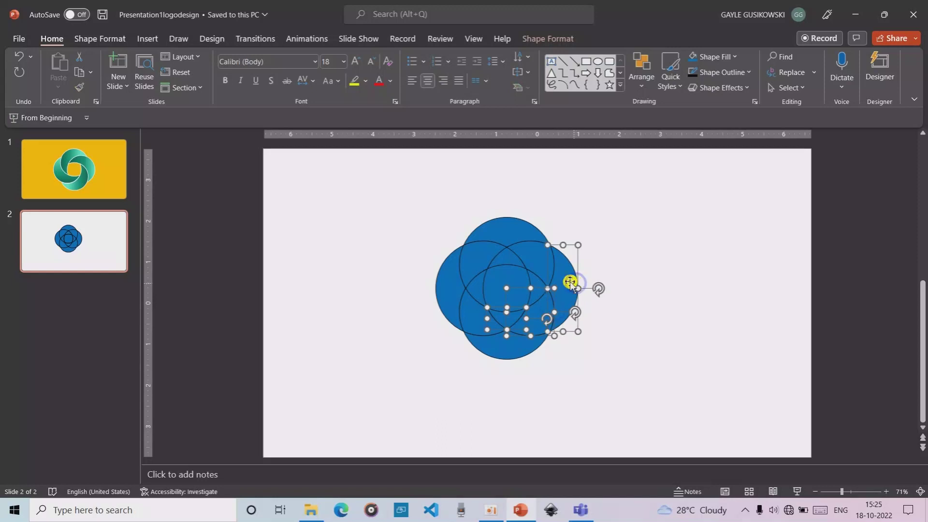
click(545, 35)
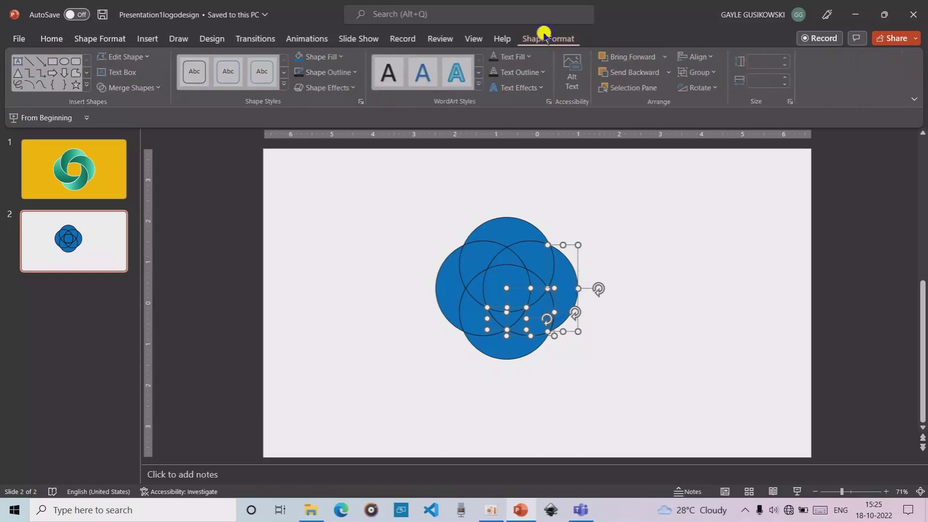
click(154, 88)
click(144, 92)
click(677, 276)
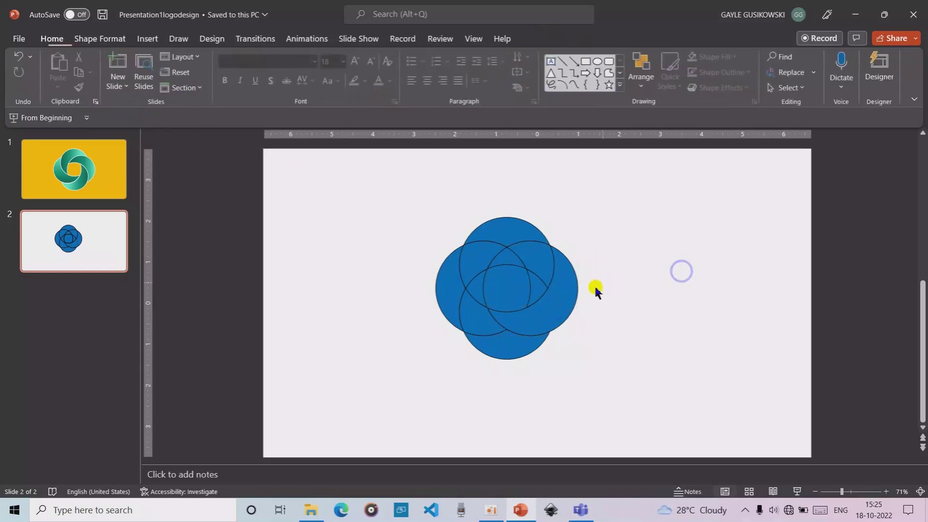
Try selecting different circle pieces, then clear the selection.
click(540, 280)
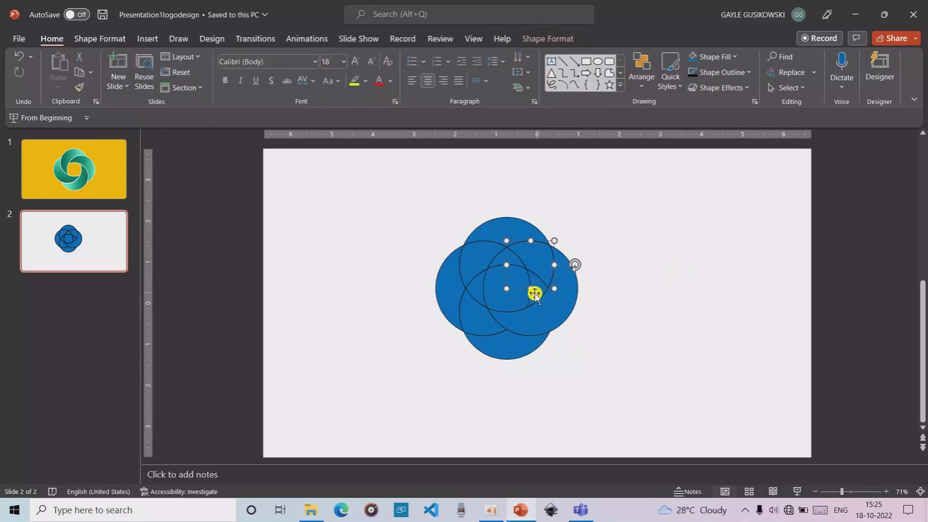
click(529, 298)
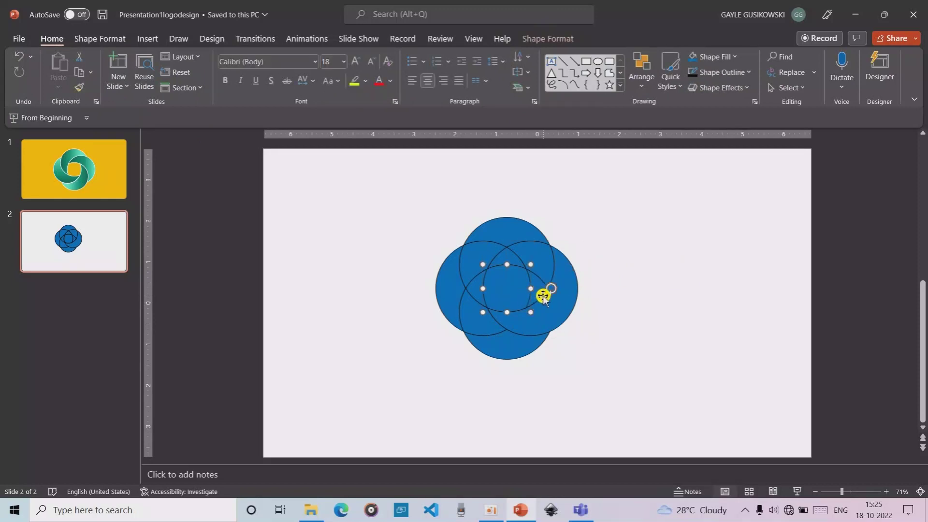
click(541, 295)
click(651, 274)
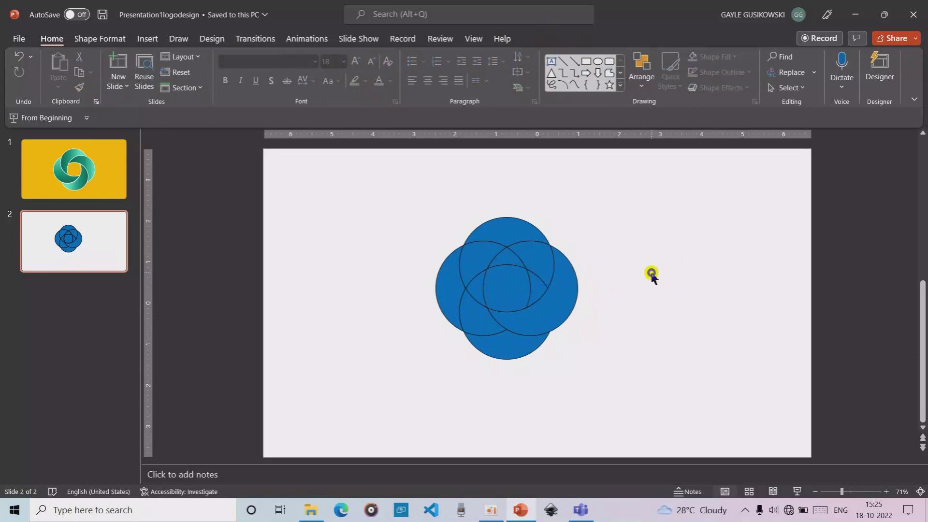
Union three overlapping pieces into the upper loop.
click(538, 291)
shift+click(543, 251)
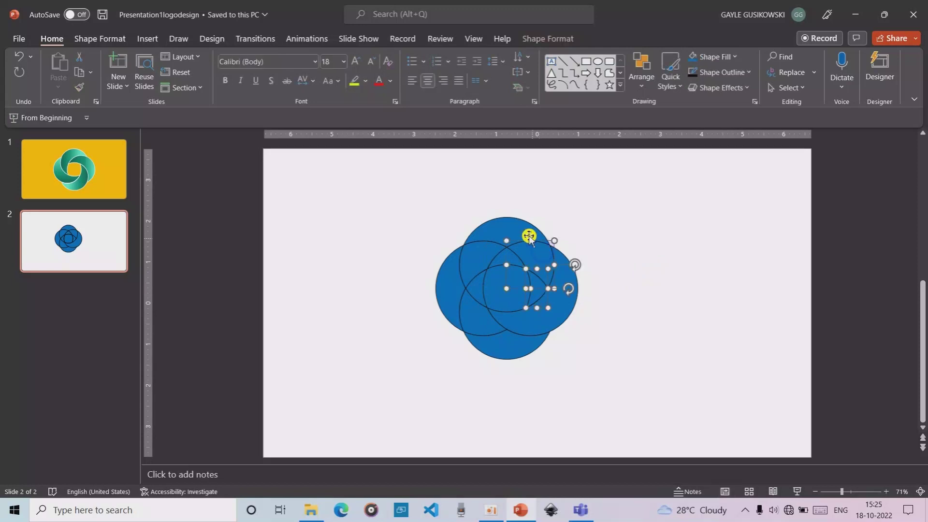
shift+click(525, 230)
click(553, 41)
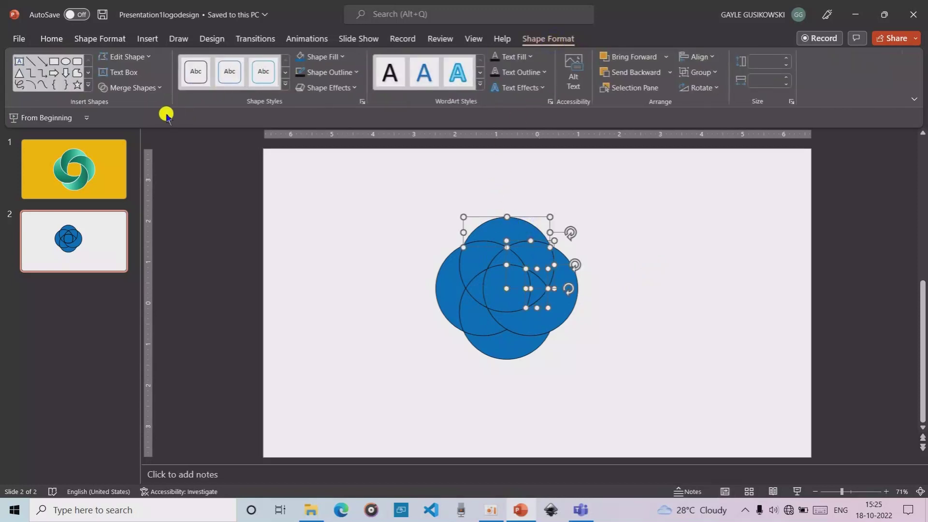
click(145, 88)
click(140, 99)
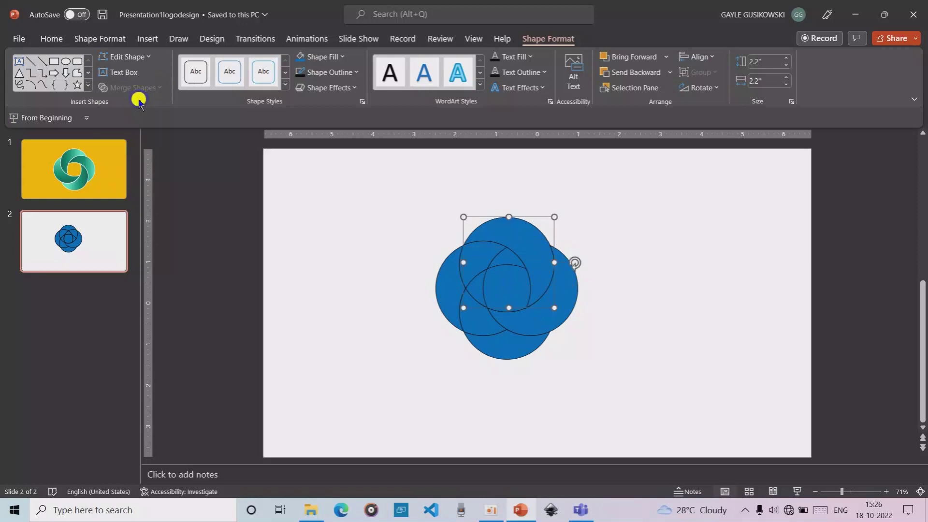
click(580, 228)
Union three pieces into the left loop.
click(510, 259)
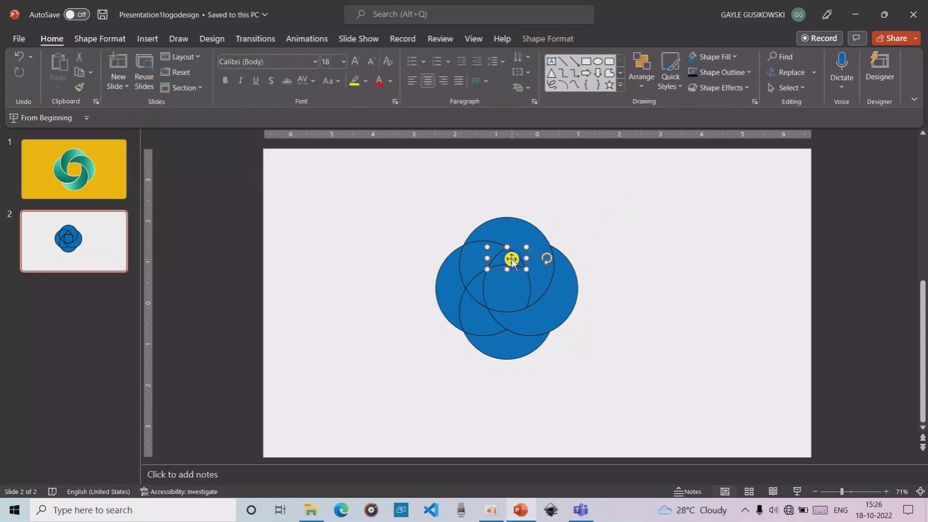
shift+click(470, 243)
shift+click(443, 279)
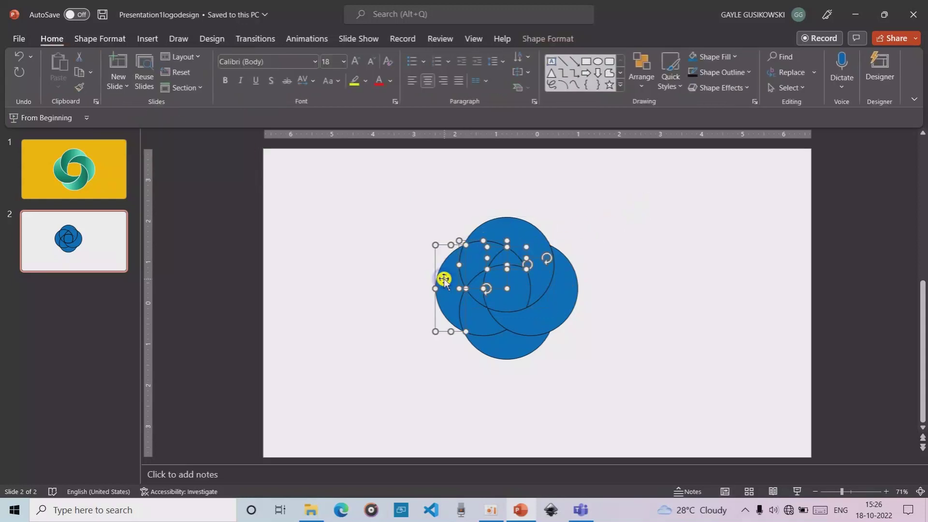
click(547, 38)
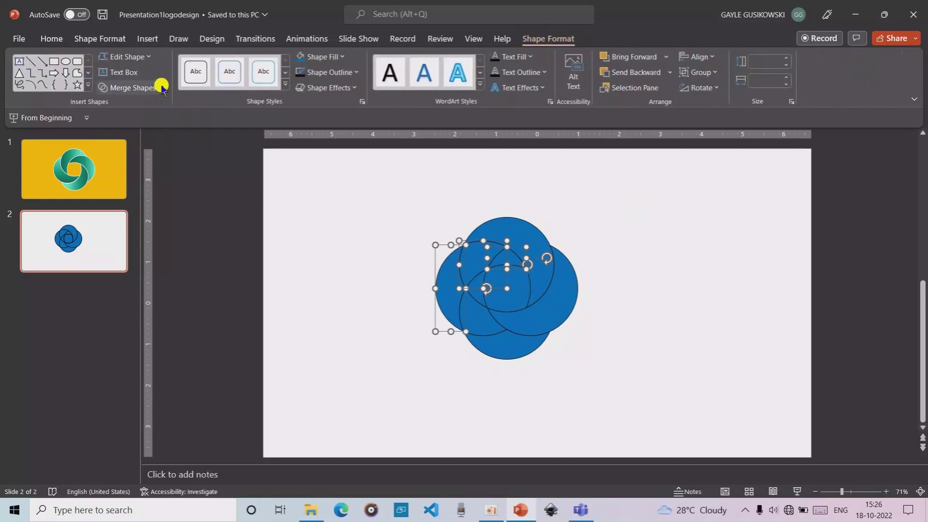
click(157, 87)
click(142, 103)
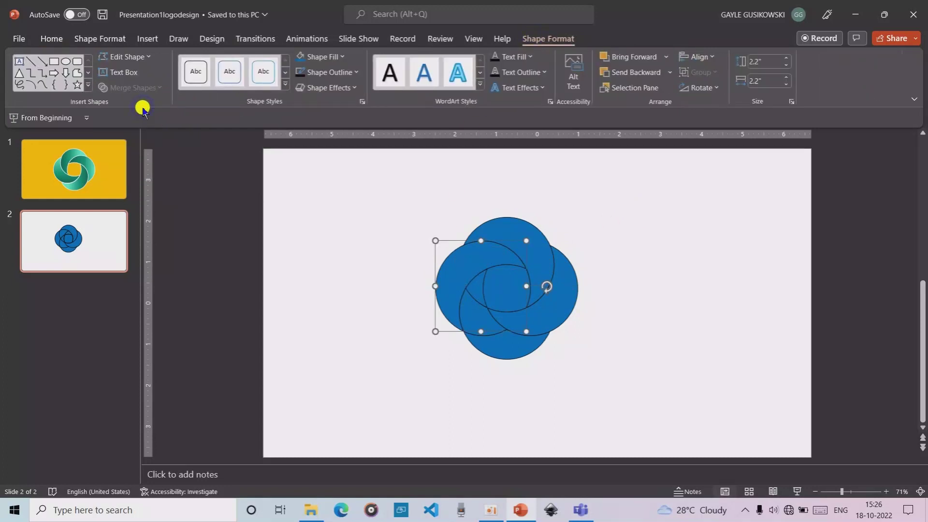
click(667, 244)
Union three pieces into the bottom loop.
click(476, 287)
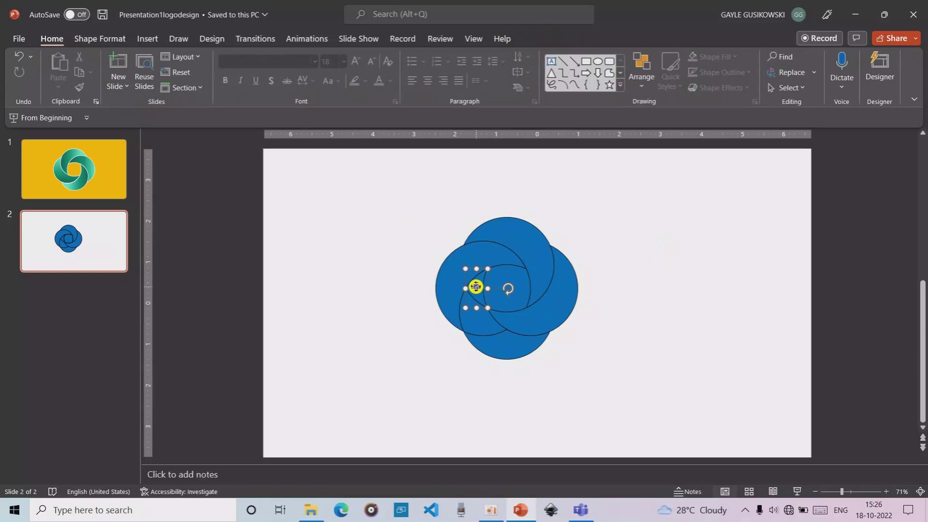
shift+click(474, 319)
shift+click(495, 352)
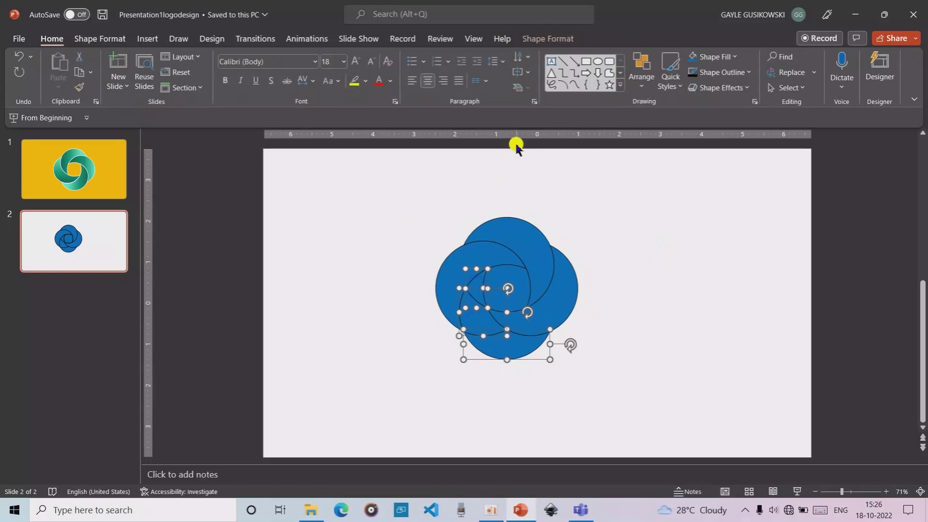
click(547, 39)
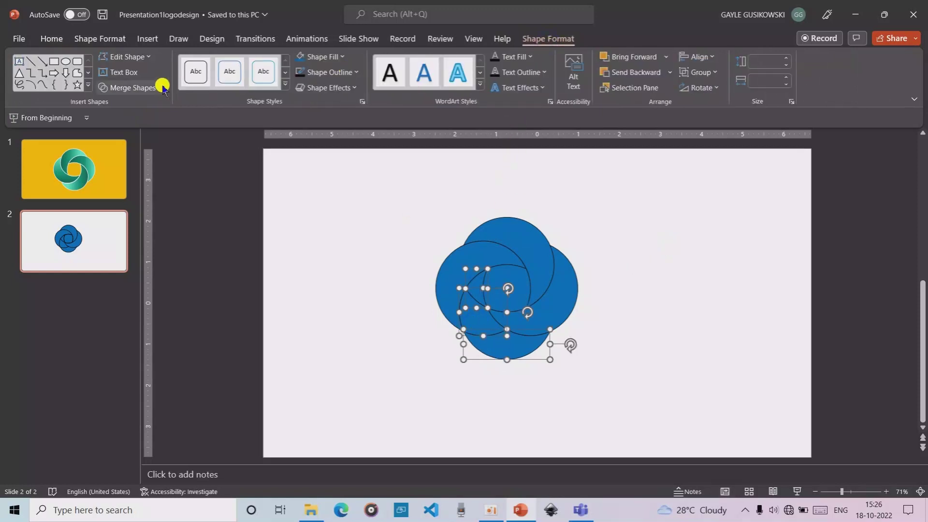
click(162, 87)
click(118, 106)
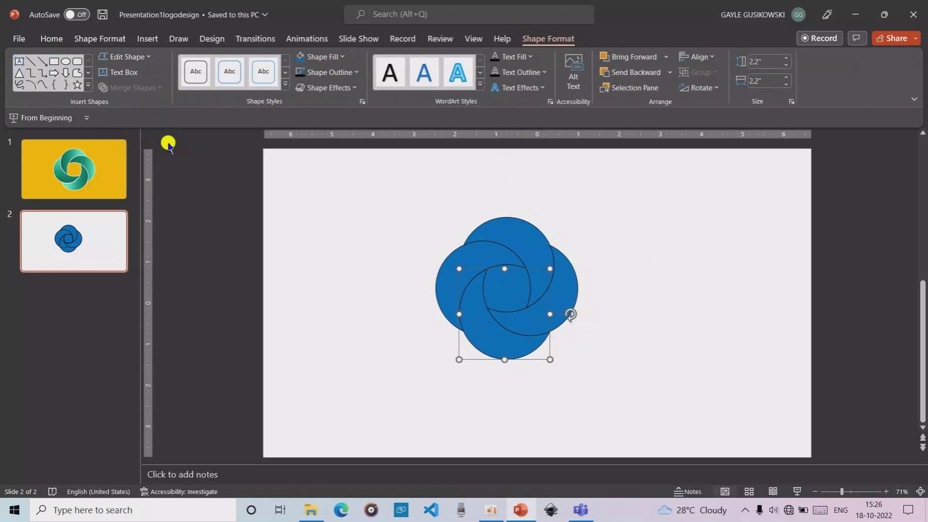
click(634, 238)
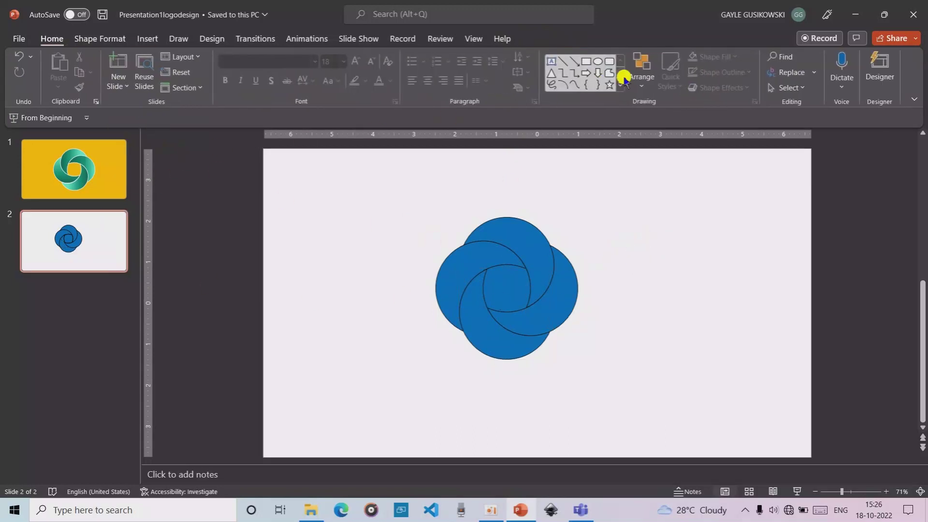
Delete the central circle and open More Gradients fill settings for the left loop.
click(507, 289)
key(Delete)
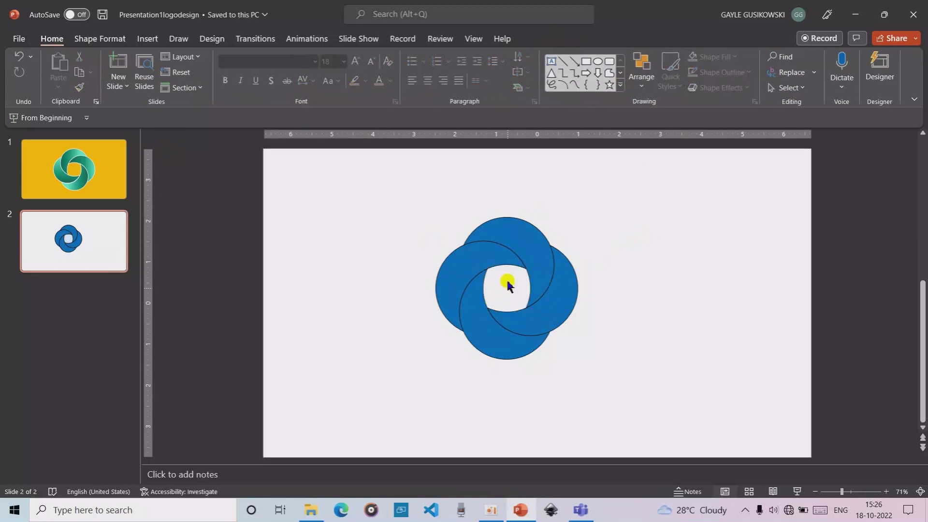
click(490, 254)
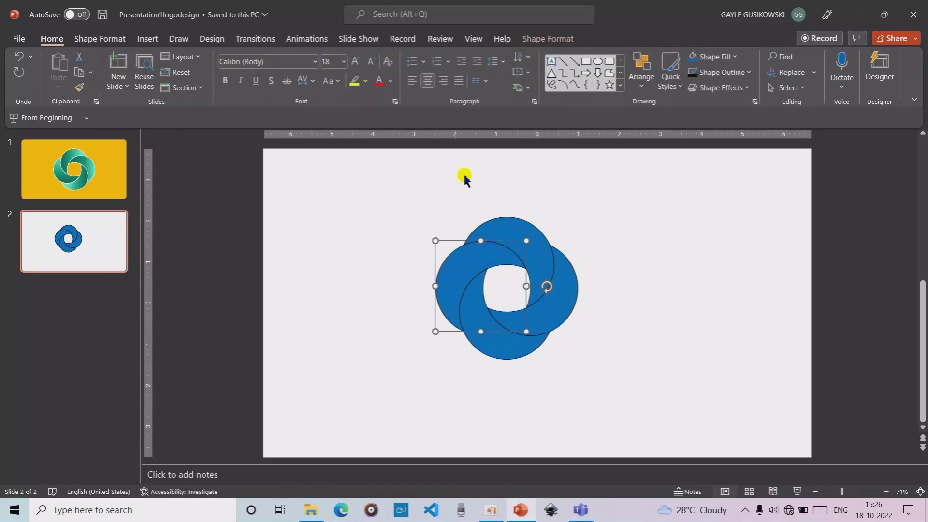
click(540, 39)
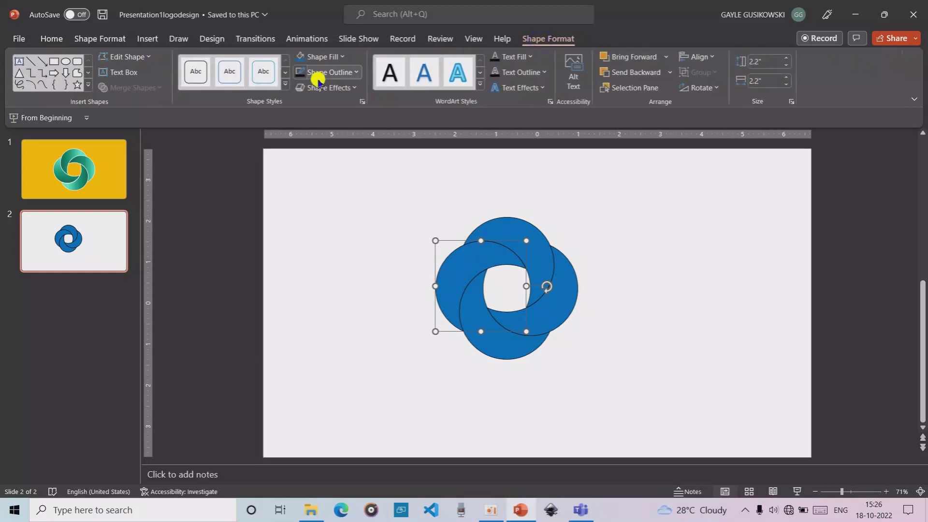
click(344, 57)
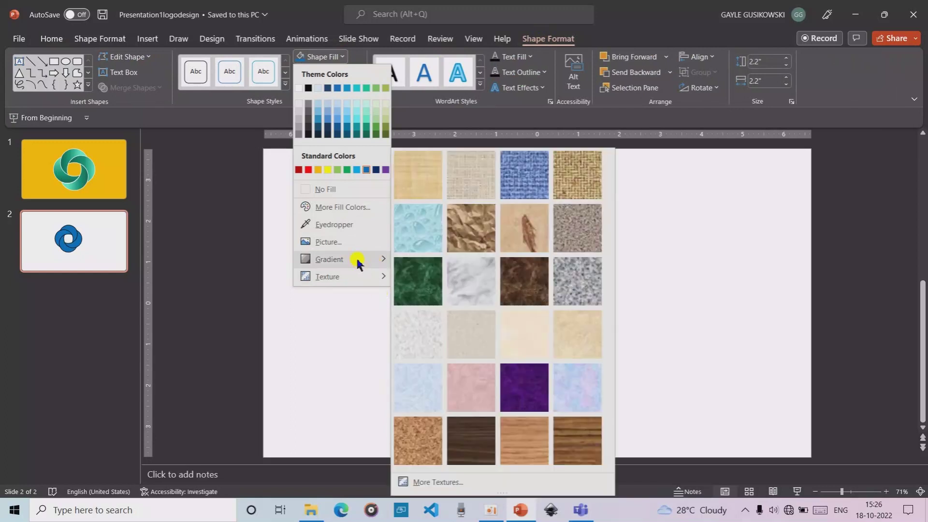
mouse_move(329, 259)
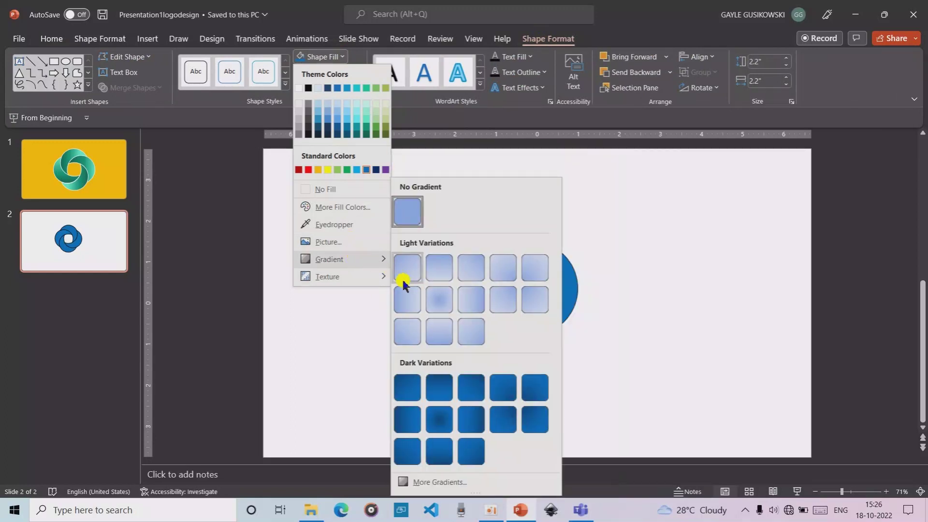
click(430, 482)
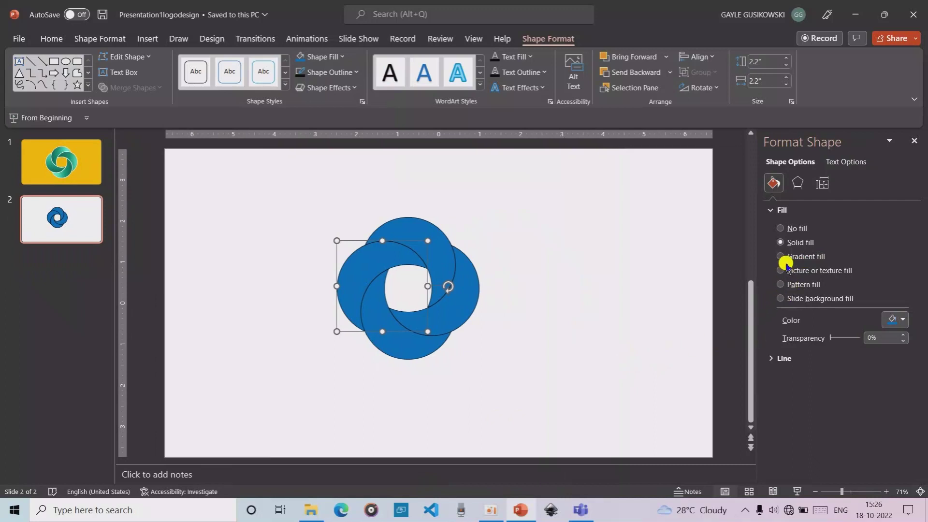
Switch the left loop to gradient fill and move its stops to about 73%, 61% and 47%.
click(781, 255)
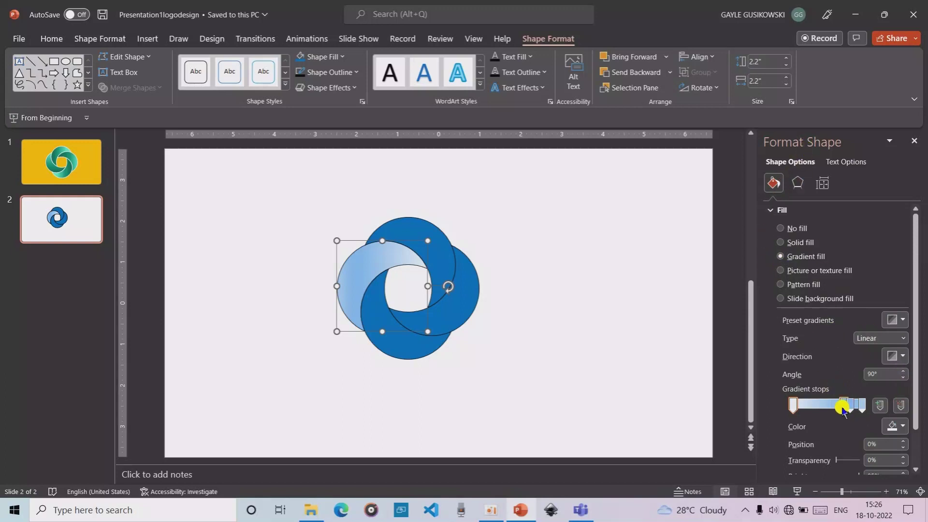
drag(843, 409, 832, 407)
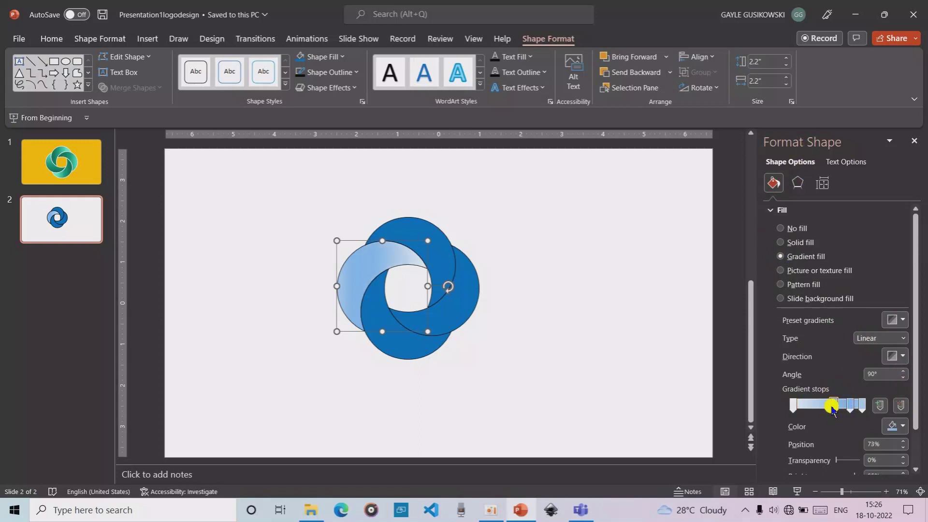
click(894, 407)
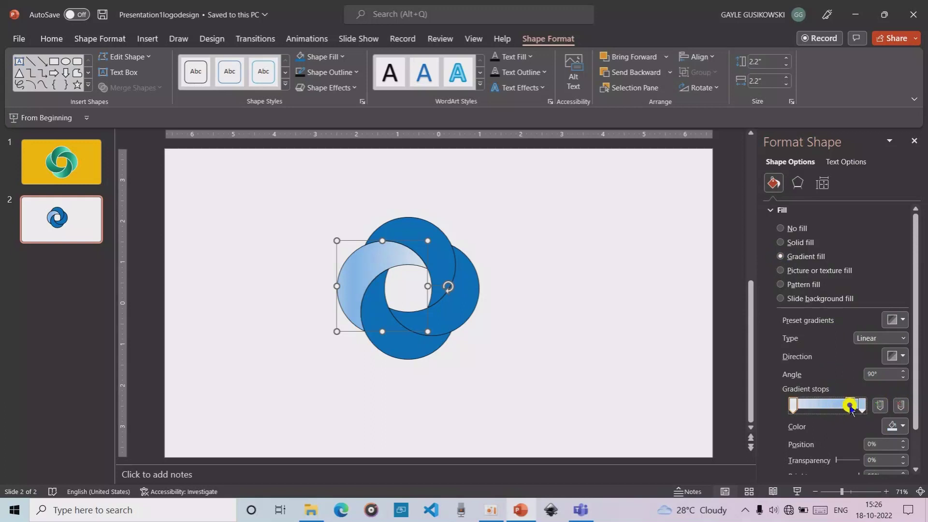
drag(793, 406, 832, 408)
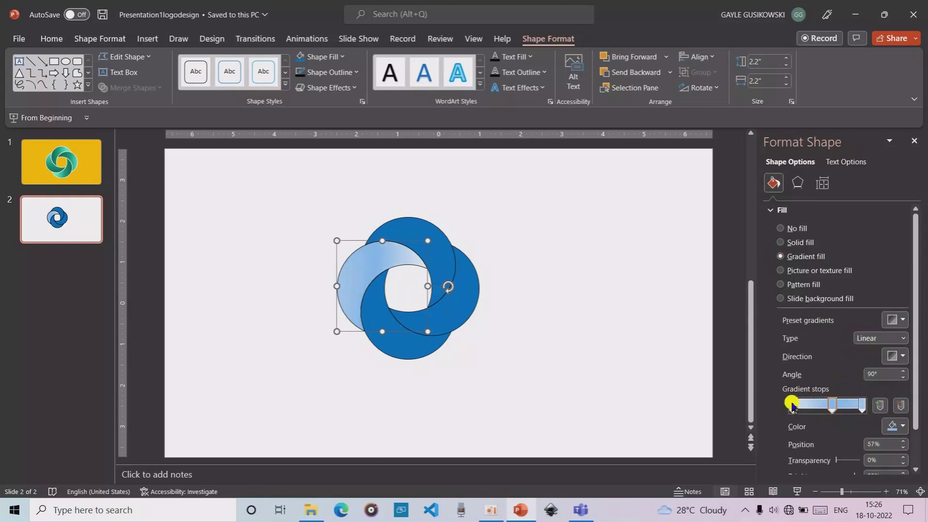
click(898, 425)
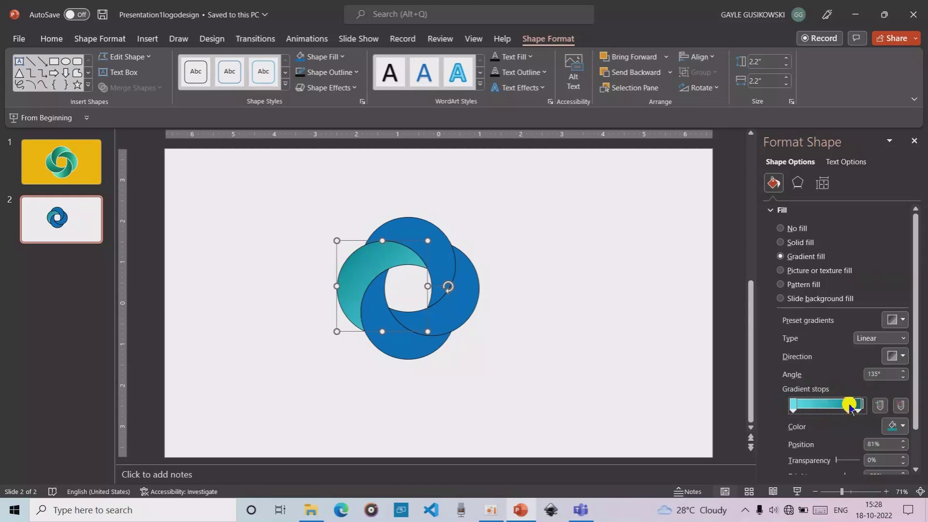
drag(850, 407, 827, 408)
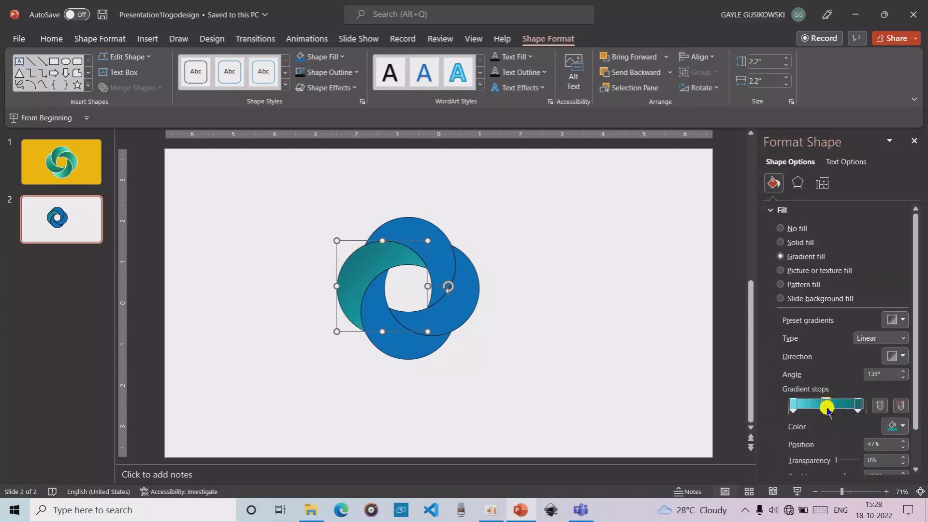
Set the left loop's gradient direction to Linear Up at 270°.
click(902, 357)
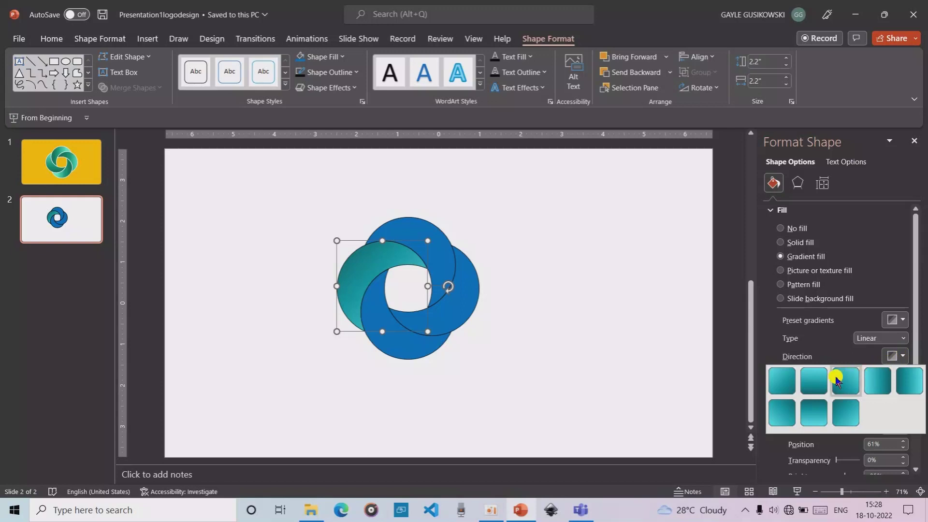
click(816, 381)
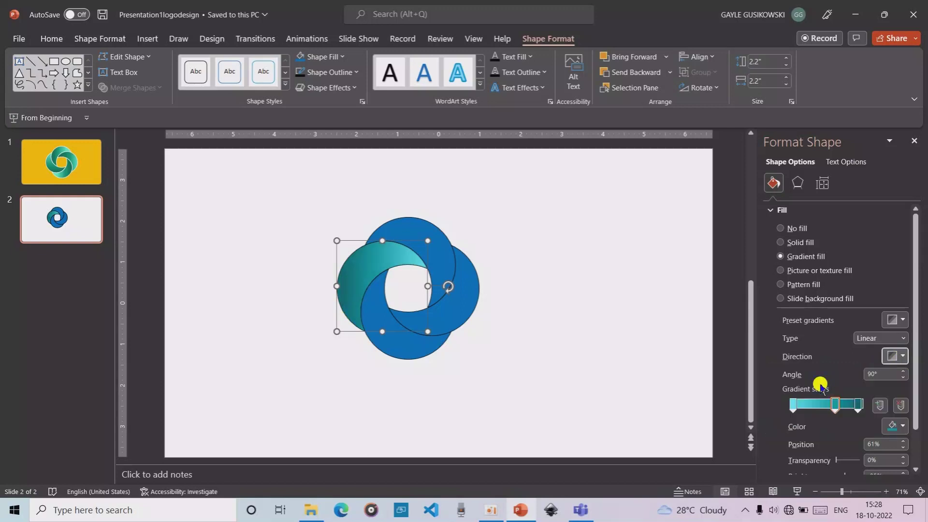
click(908, 355)
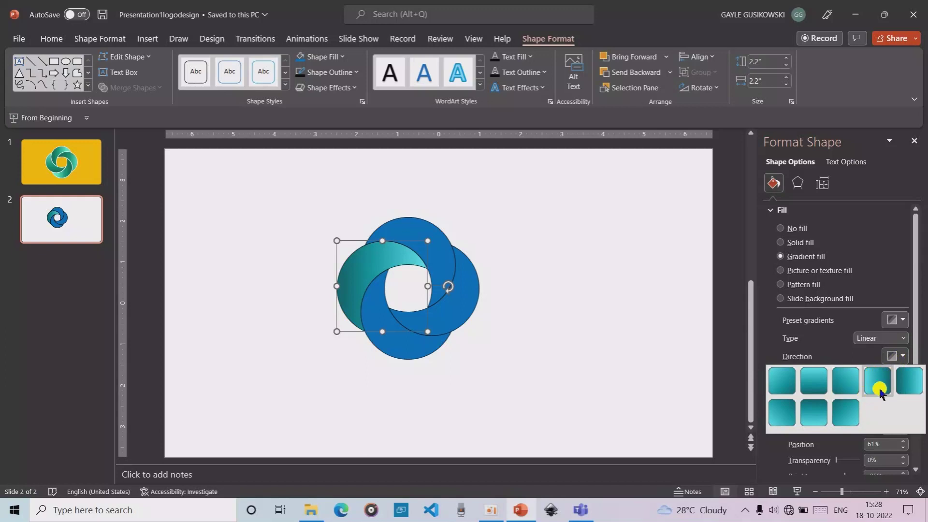
click(816, 418)
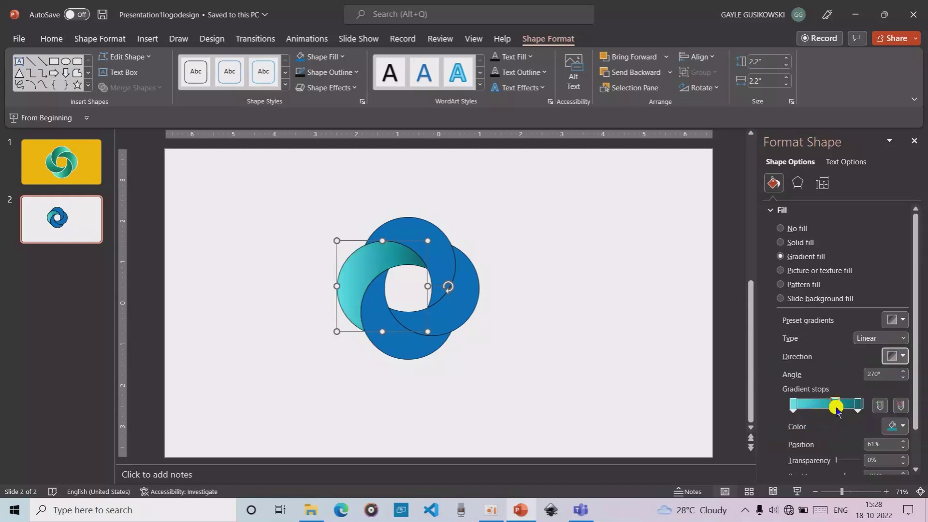
Reposition the gradient stops, giving the 50% stop a darker teal and the right stop 69%.
drag(835, 405, 811, 408)
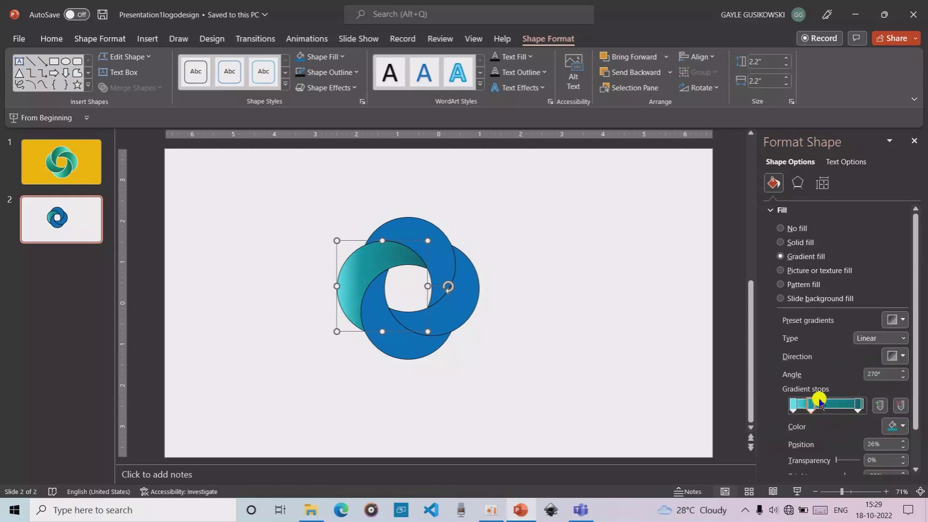
drag(812, 408, 824, 411)
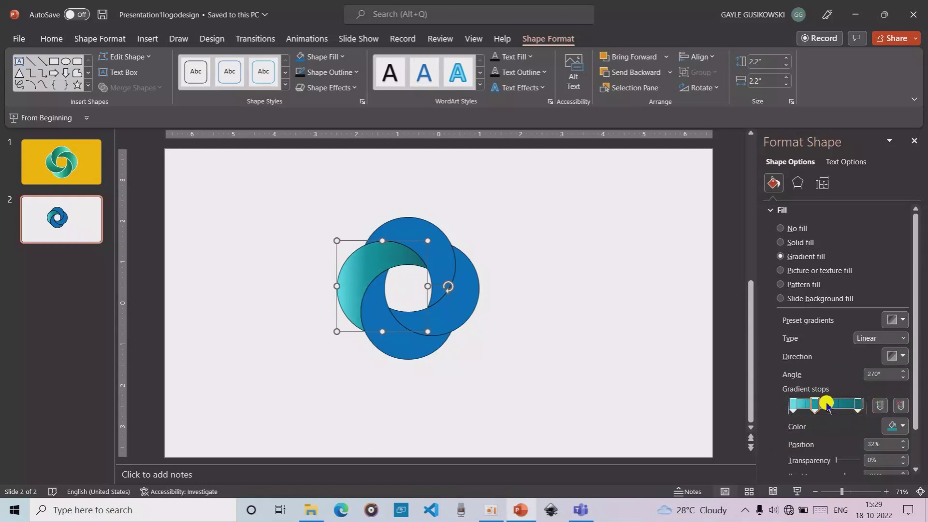
drag(824, 408, 827, 406)
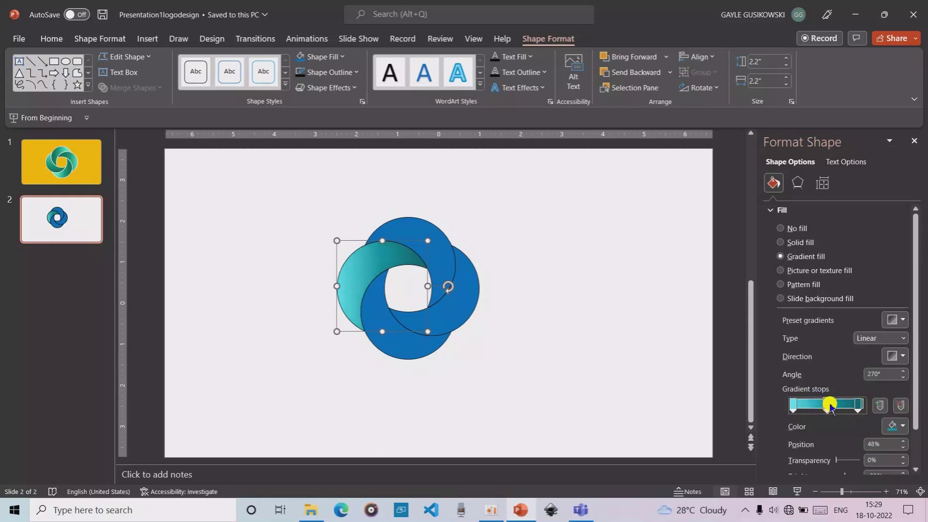
click(902, 426)
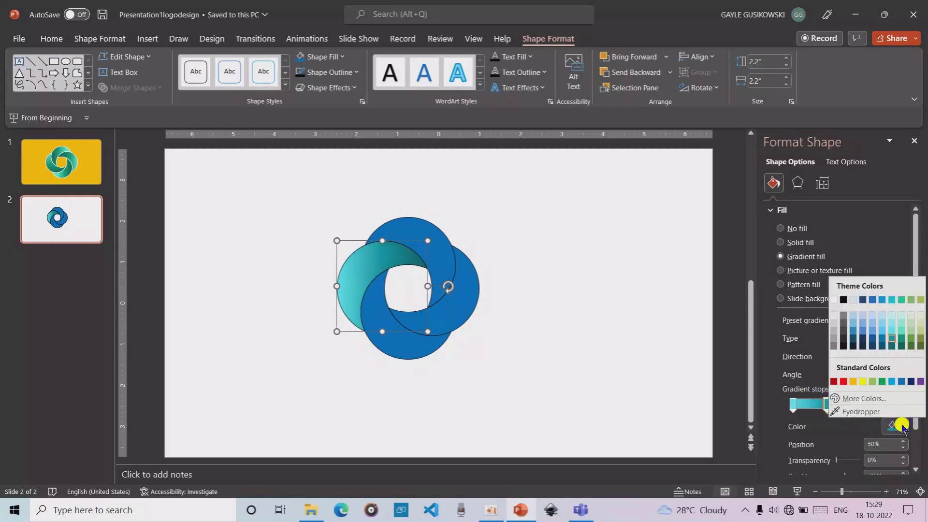
click(892, 343)
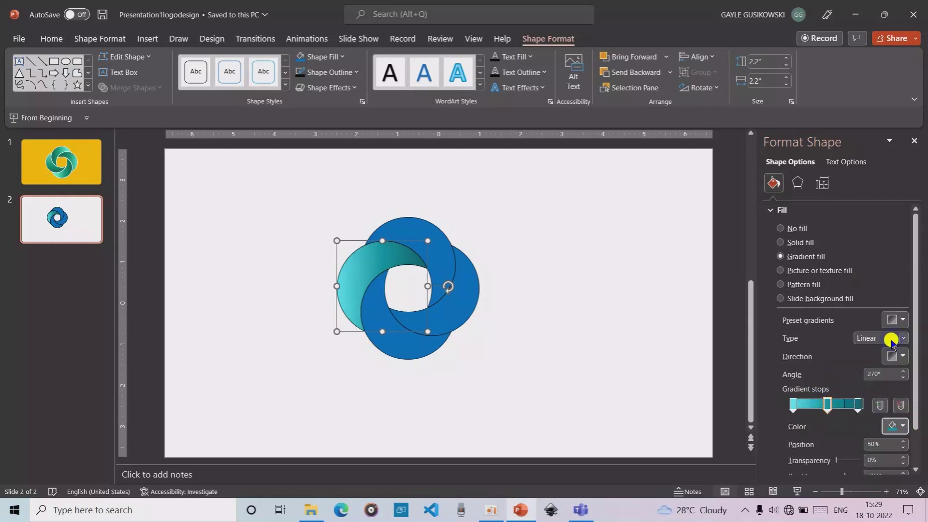
drag(794, 409, 796, 407)
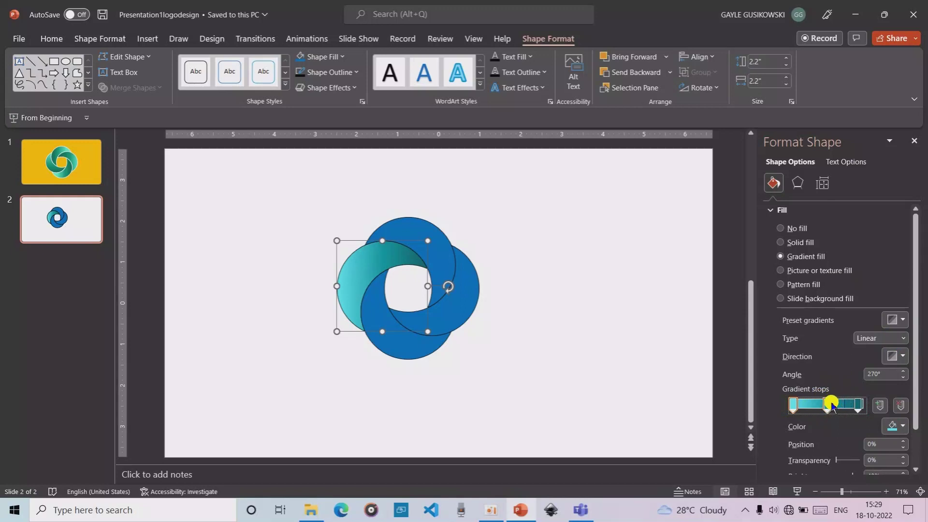
click(851, 408)
mouse_move(850, 409)
mouse_down()
mouse_move(837, 411)
mouse_move(862, 410)
mouse_move(815, 410)
mouse_up()
click(828, 406)
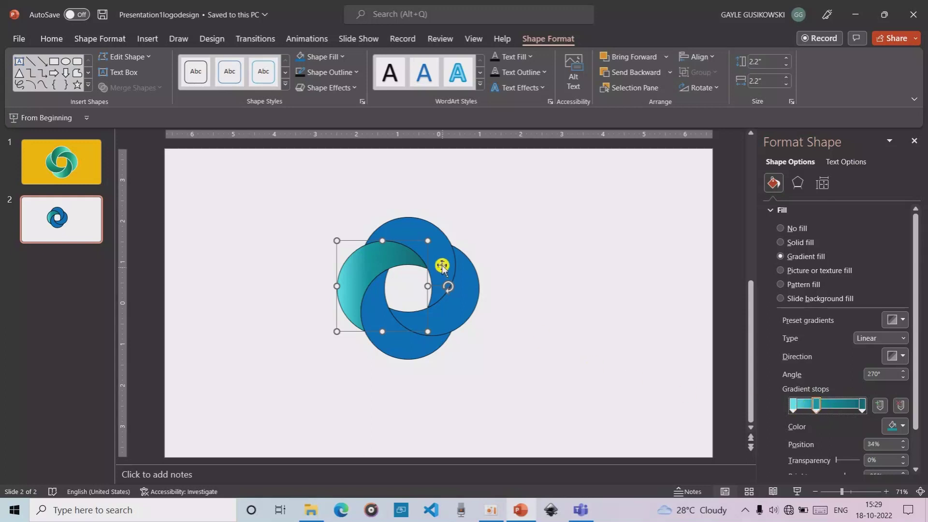
Apply a gradient fill to the top, right and bottom blue ring pieces.
click(442, 249)
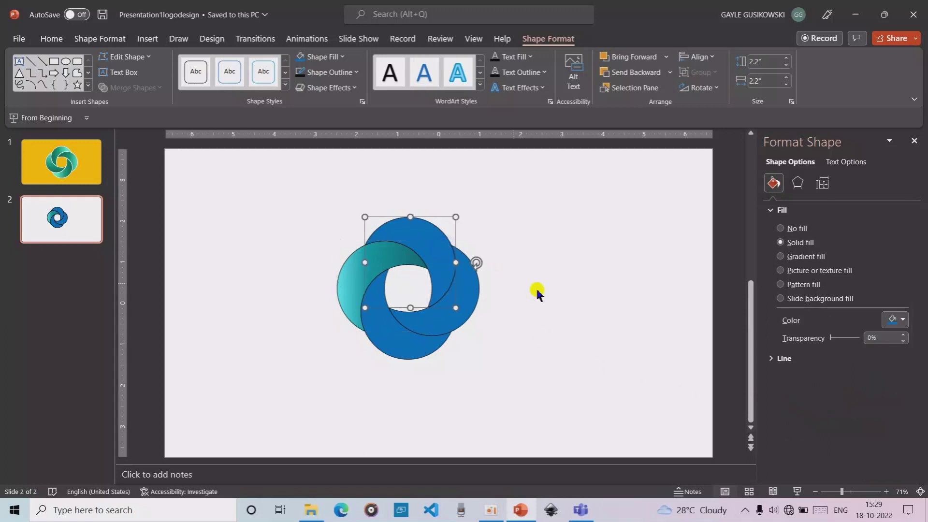
click(780, 256)
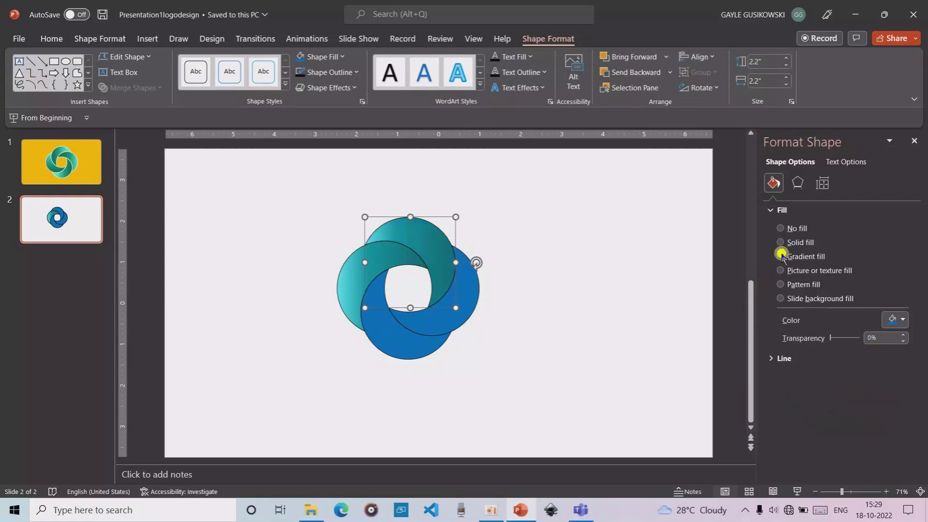
click(472, 297)
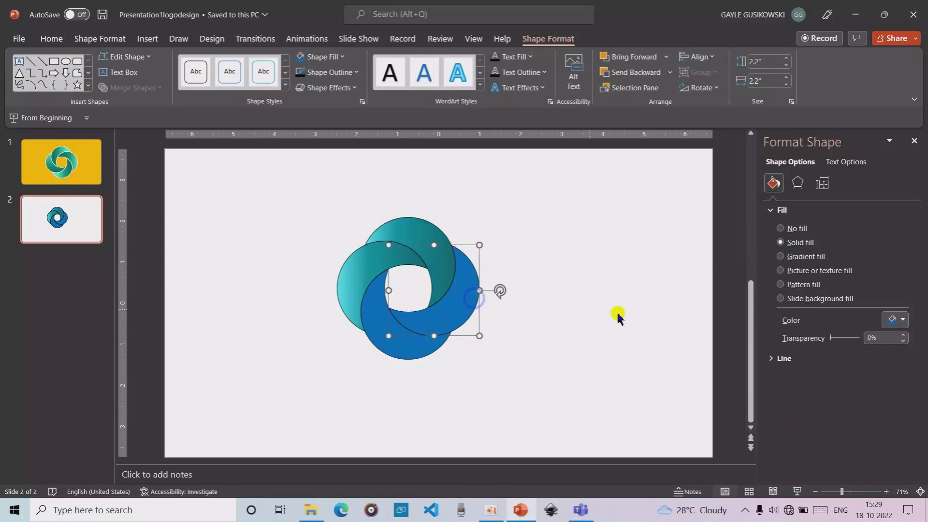
click(780, 256)
click(418, 346)
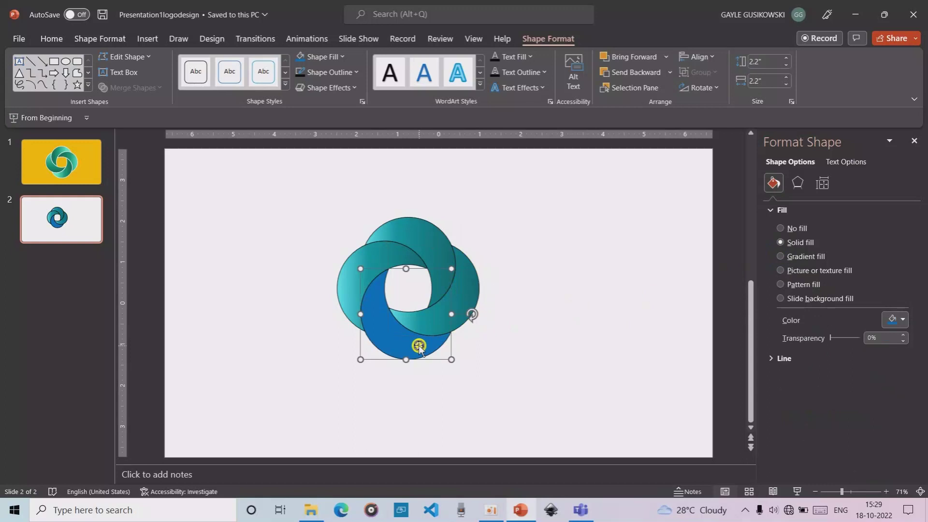
click(780, 256)
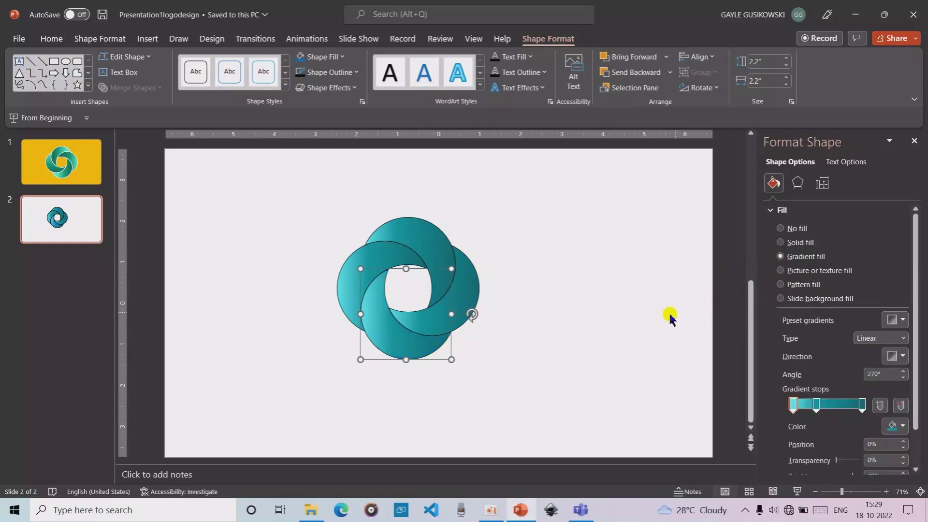
Set the bottom piece's gradient direction to 90°, after briefly trying 270°.
click(901, 356)
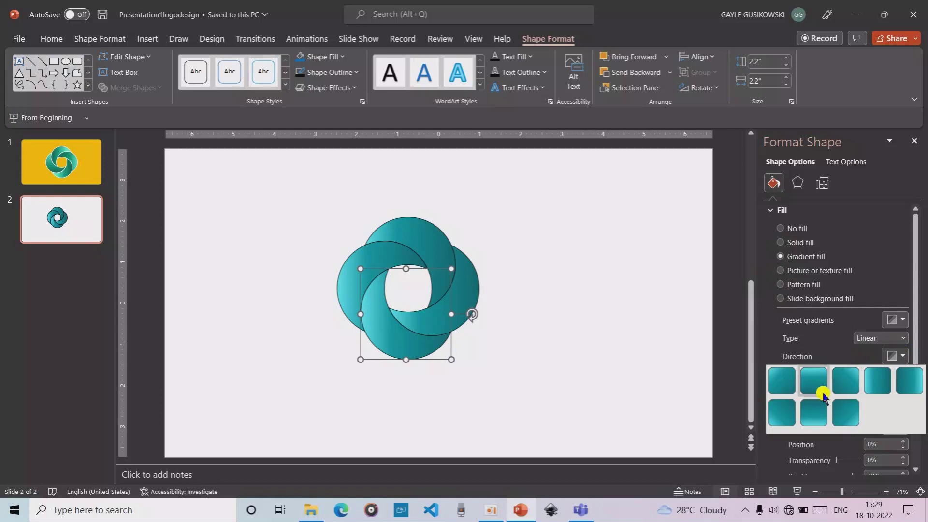
click(813, 413)
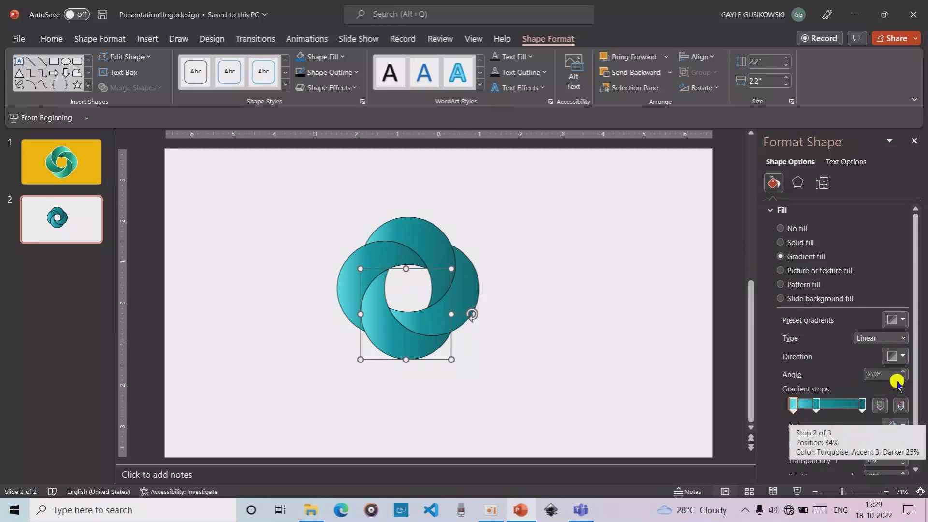
click(901, 357)
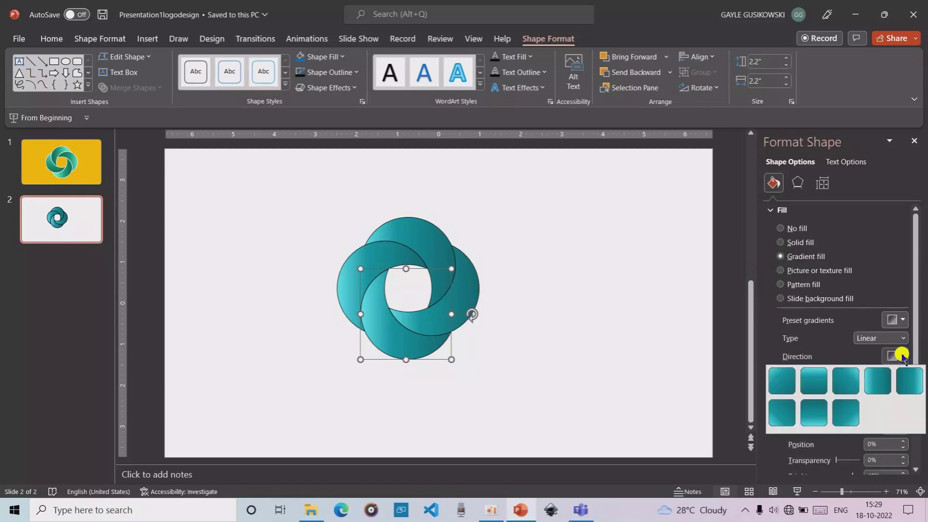
click(814, 381)
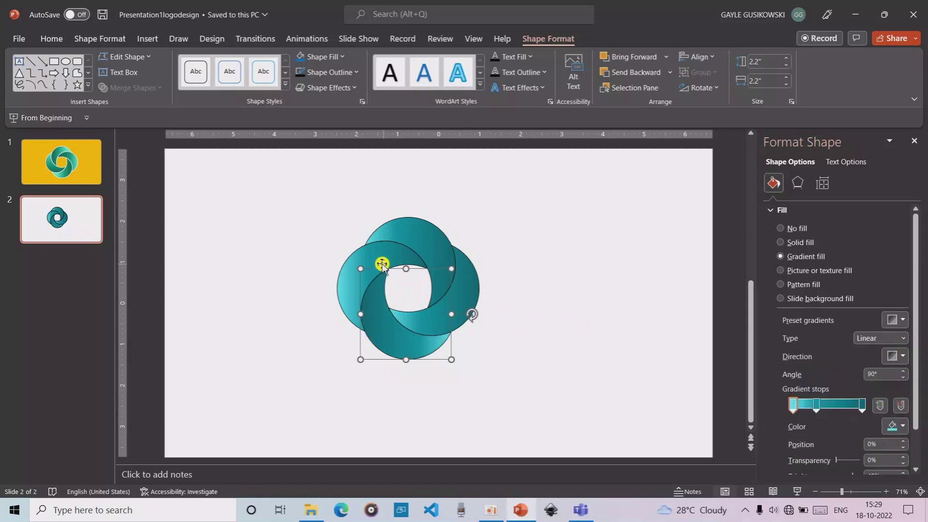
Keep the right piece's gradient Linear and set its direction to 90°.
click(432, 310)
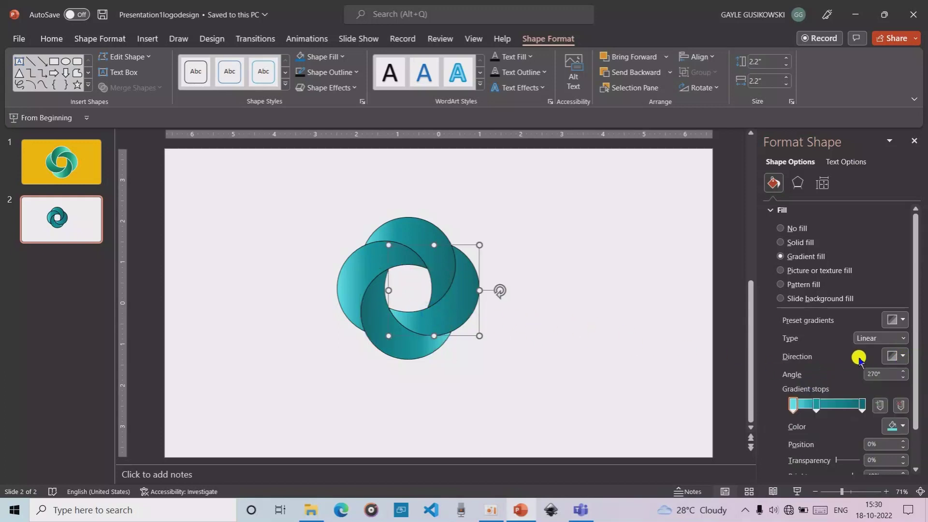
click(902, 338)
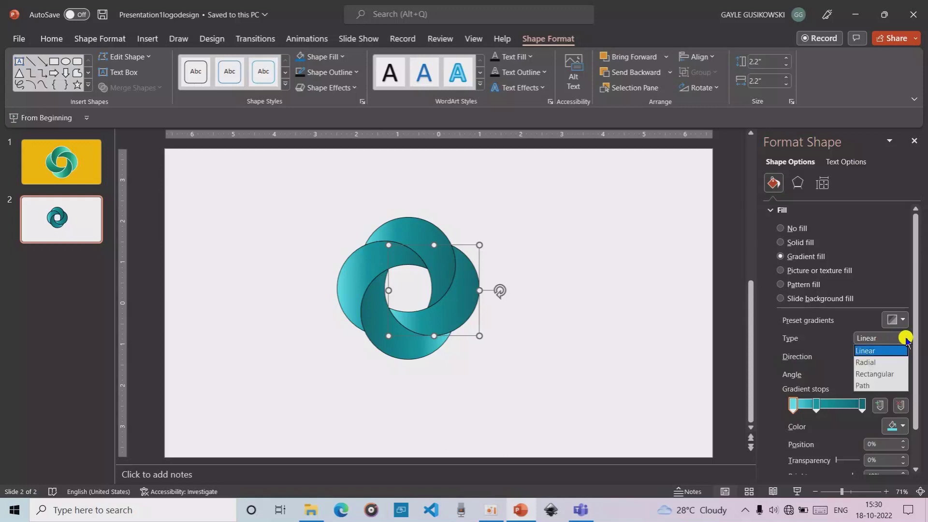
click(903, 351)
click(903, 356)
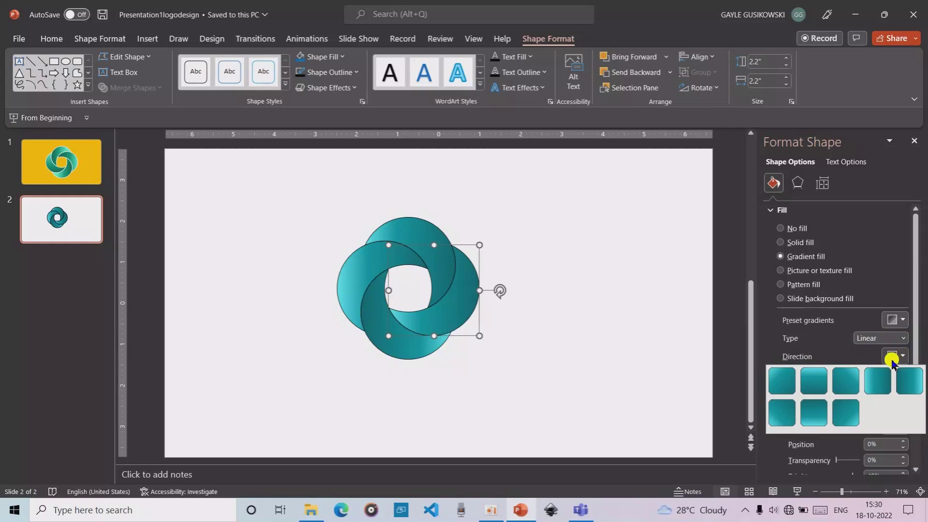
click(813, 410)
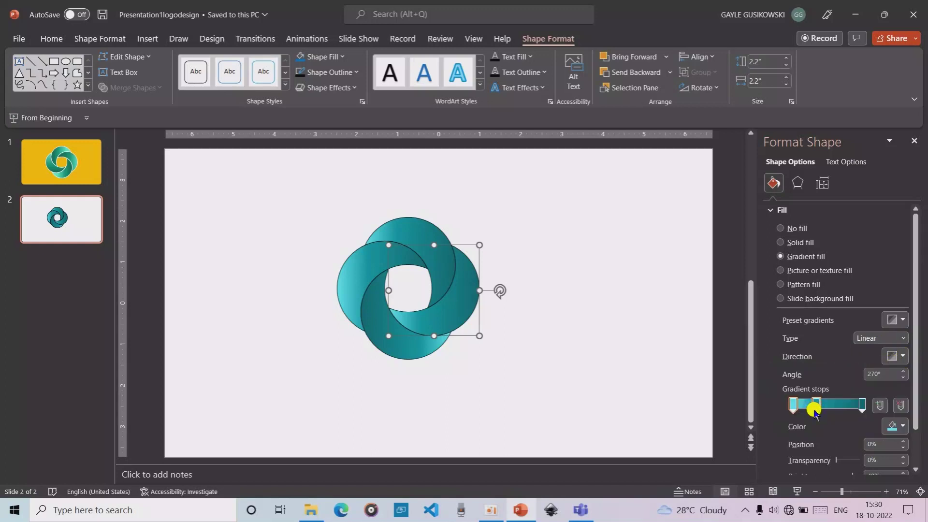
click(903, 356)
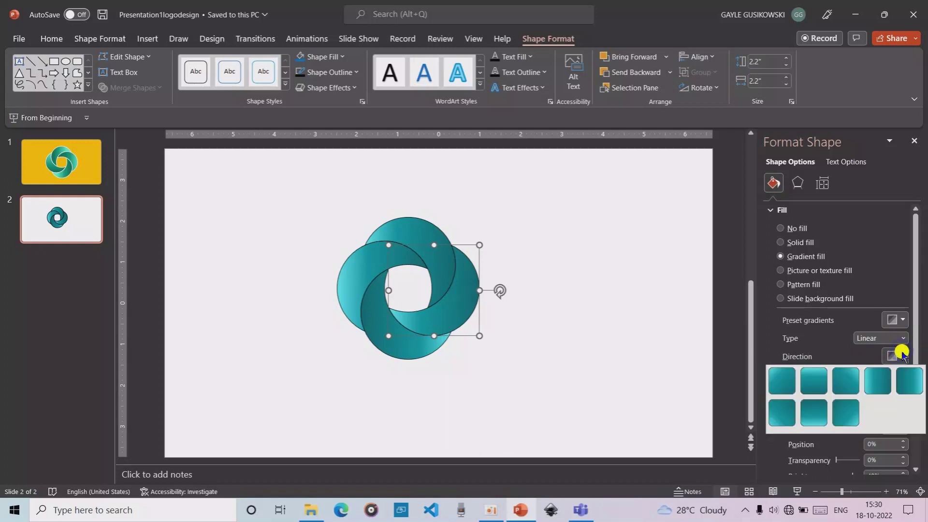
click(815, 377)
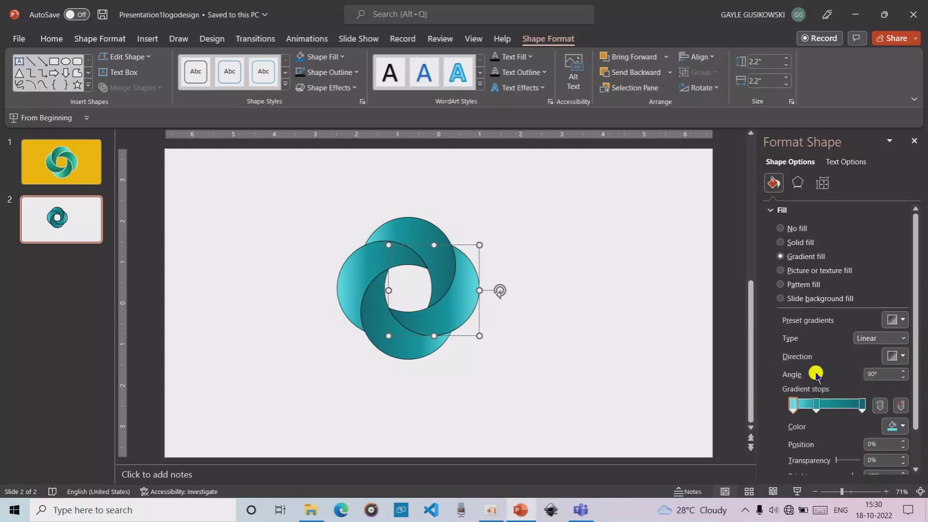
Flip the top piece's linear gradient to 270° and move its middle stop to 68%.
click(432, 263)
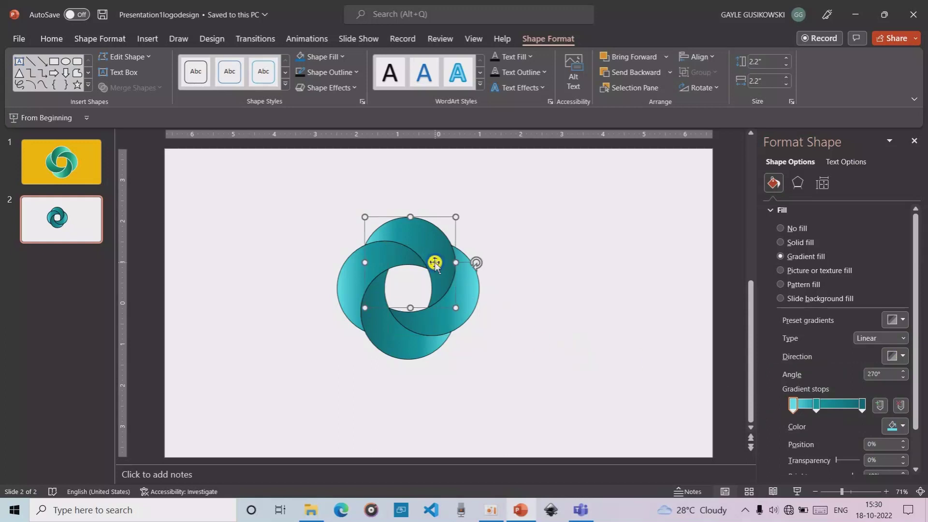
click(897, 356)
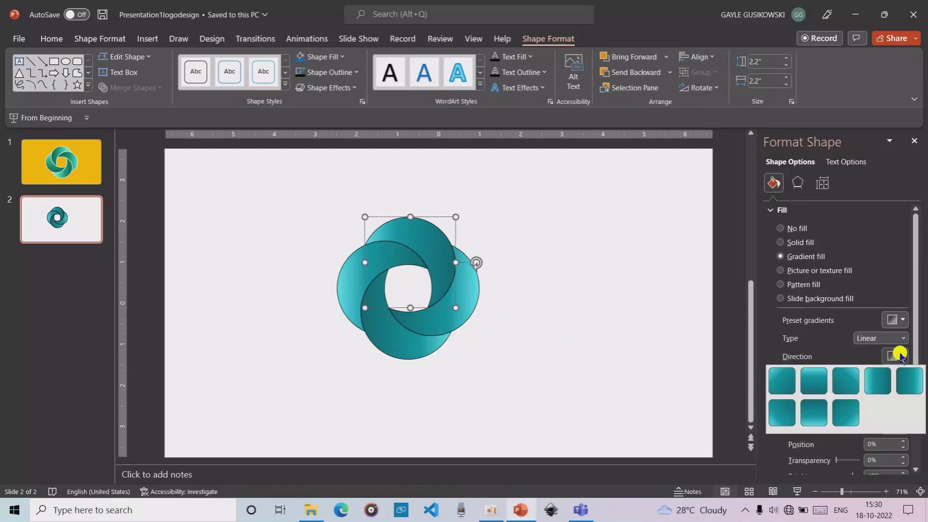
click(821, 382)
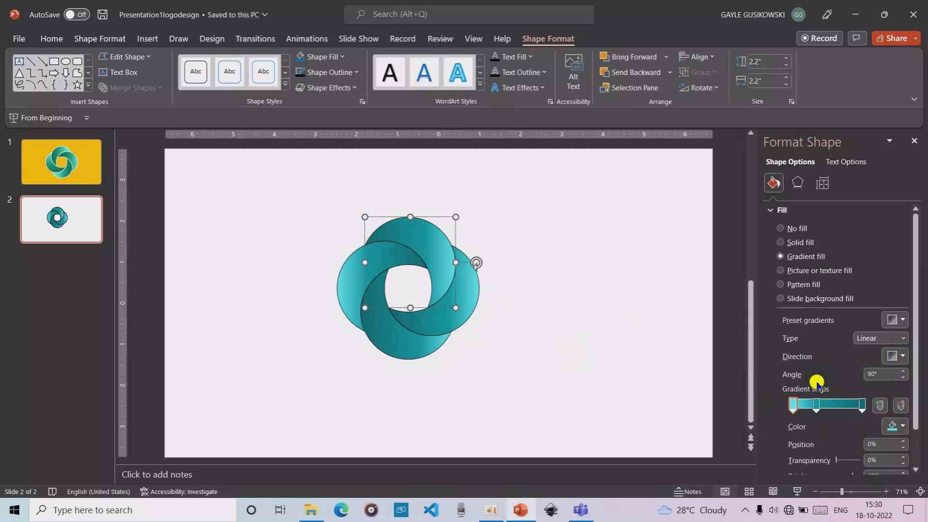
click(897, 356)
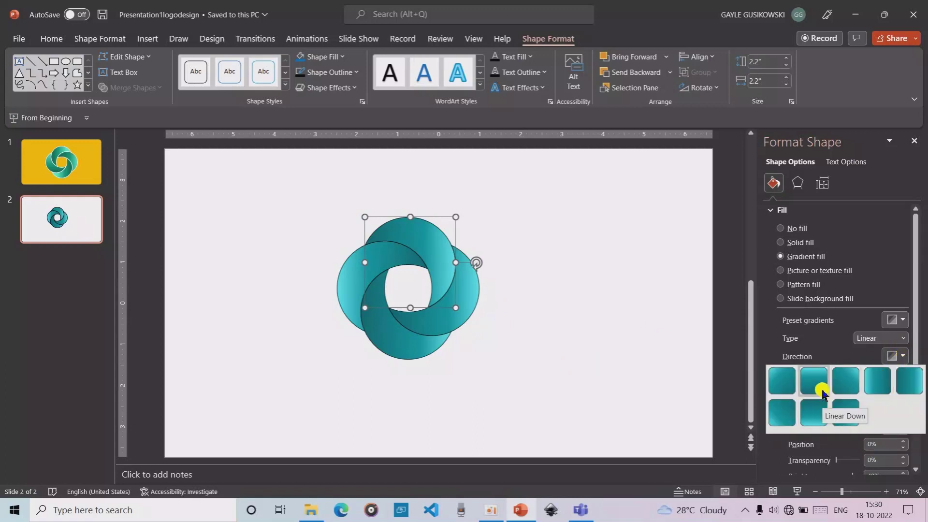
click(817, 411)
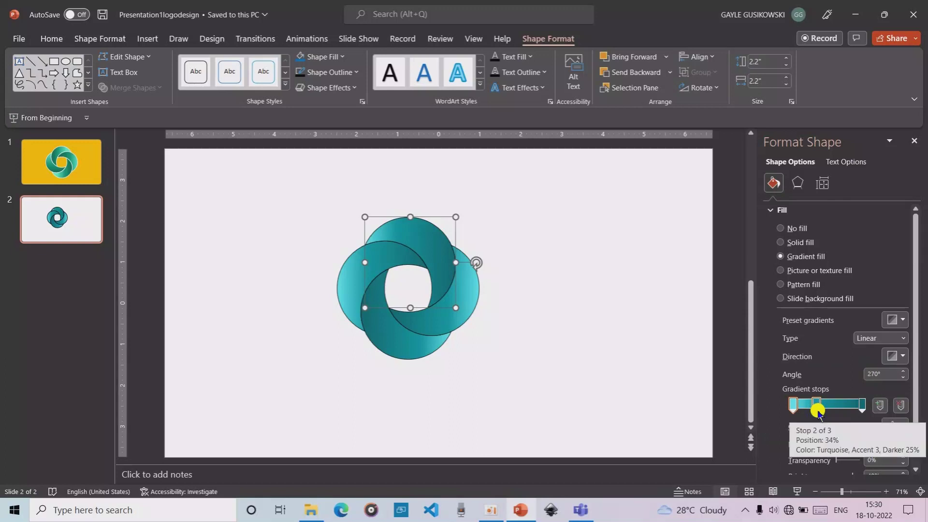
click(816, 406)
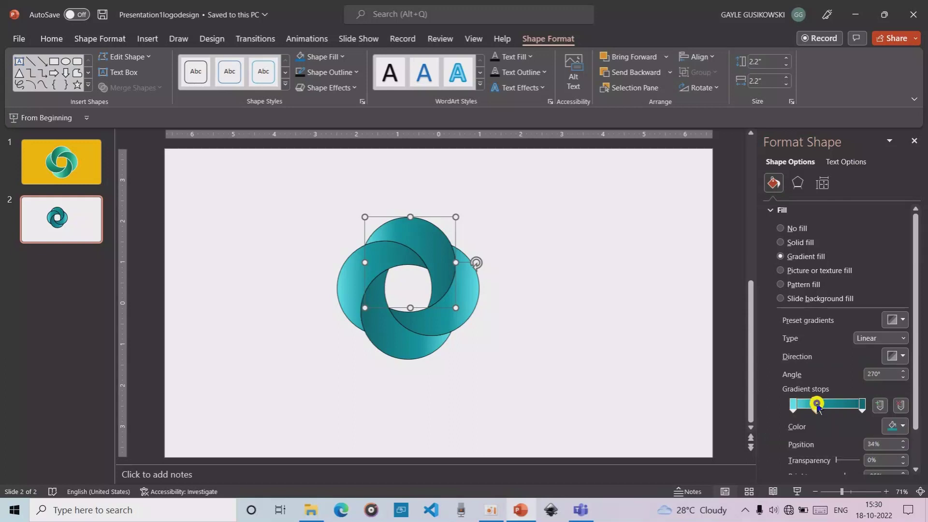
drag(820, 408, 833, 409)
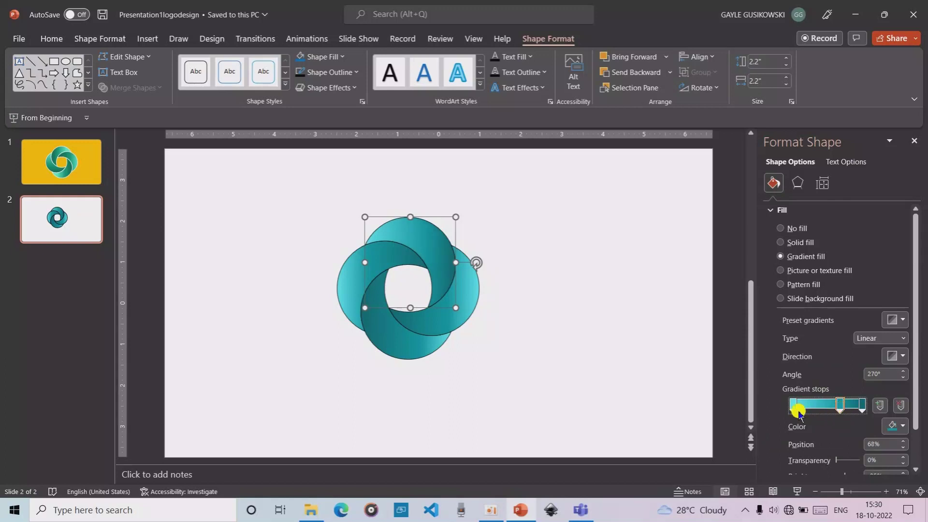
click(555, 288)
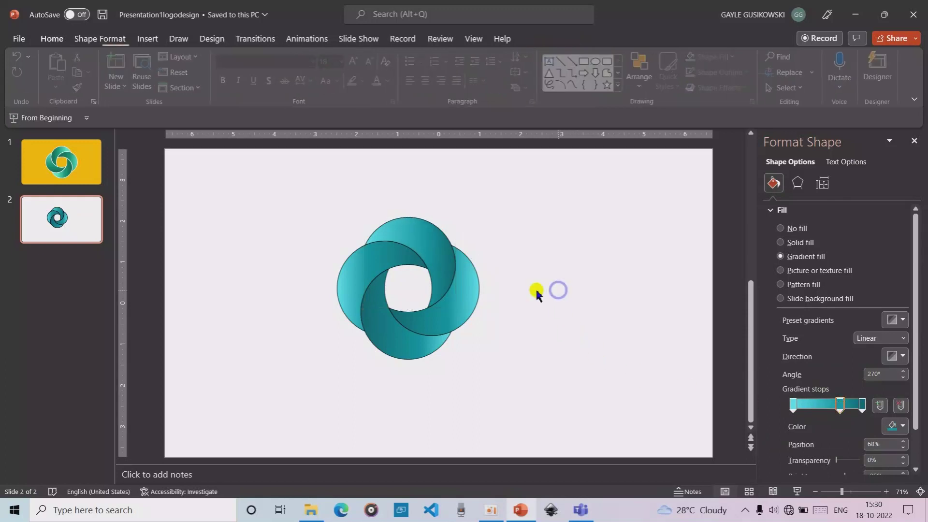
Select all four ring pieces and set their shape outline to White.
mouse_move(299, 178)
mouse_down()
mouse_move(479, 312)
mouse_move(599, 430)
mouse_up()
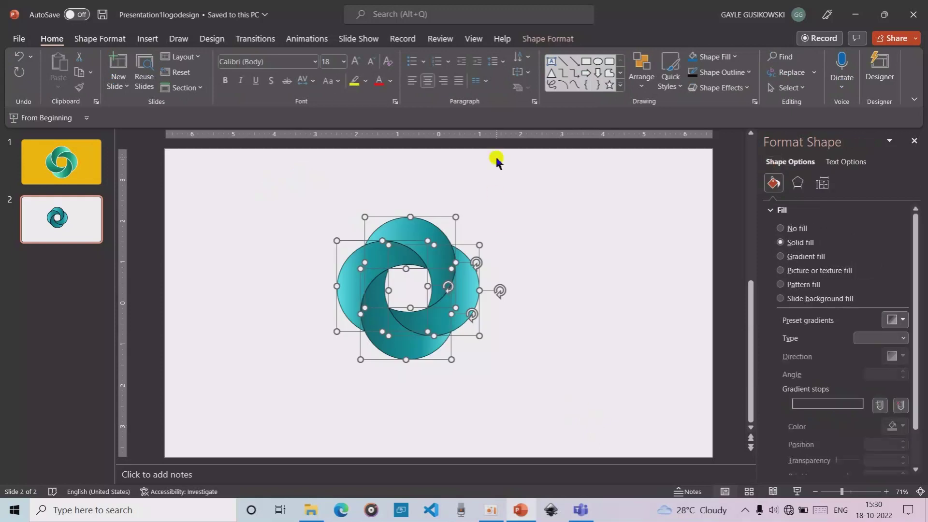
click(561, 39)
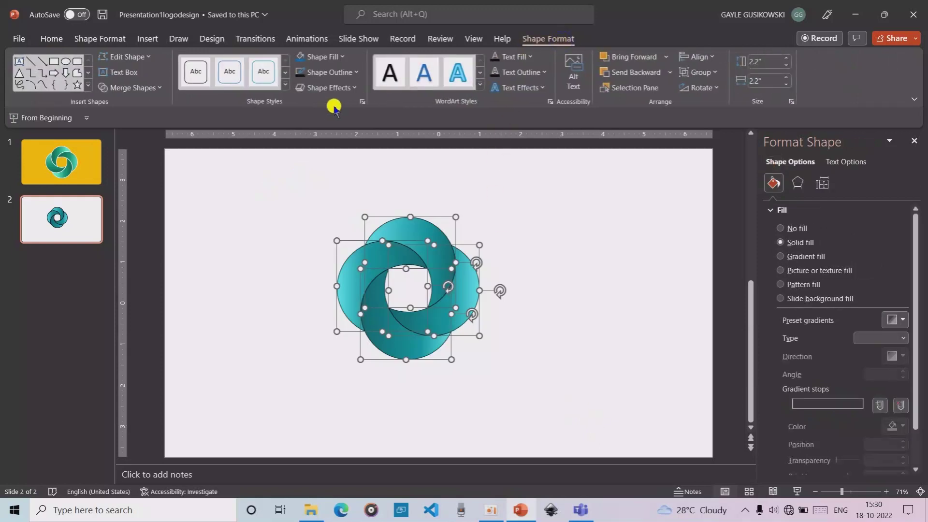
click(343, 57)
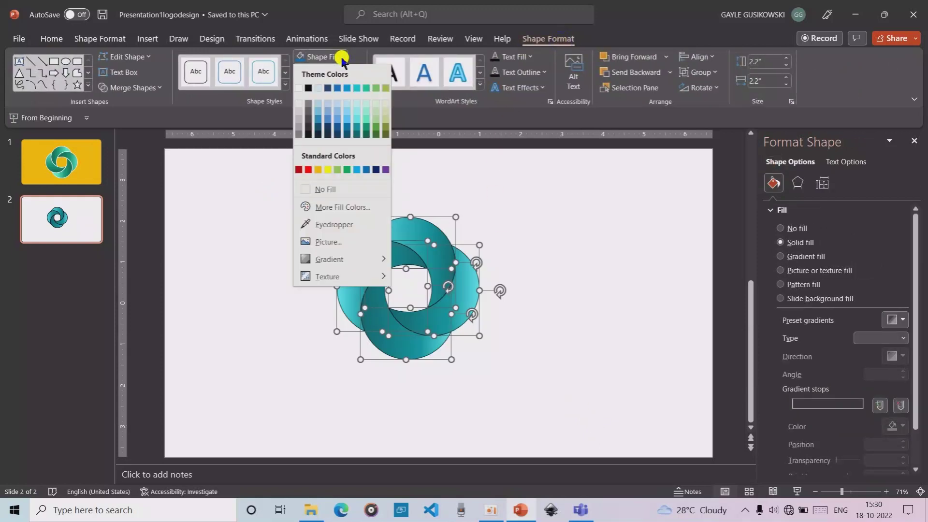
click(343, 57)
click(355, 72)
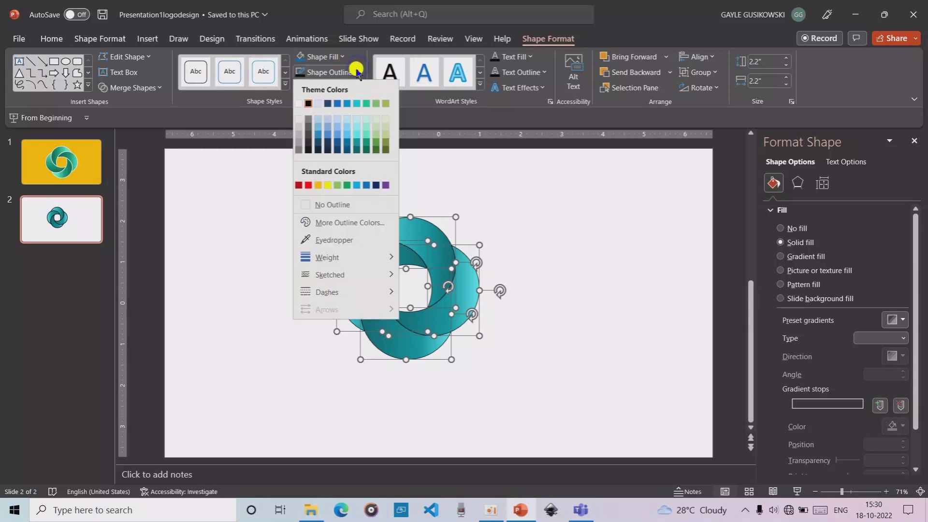
click(296, 103)
click(584, 201)
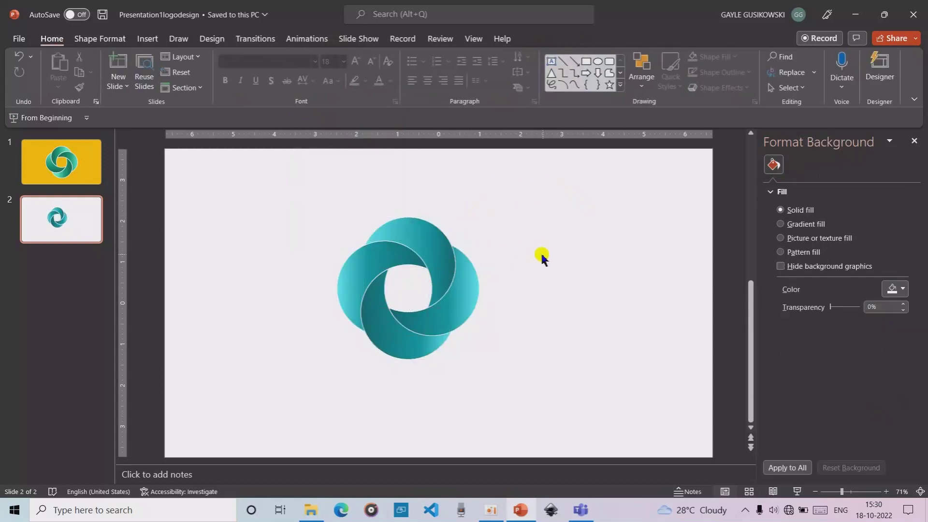
Give slide 2 a solid golden-yellow background, then select all logo pieces.
right_click(555, 252)
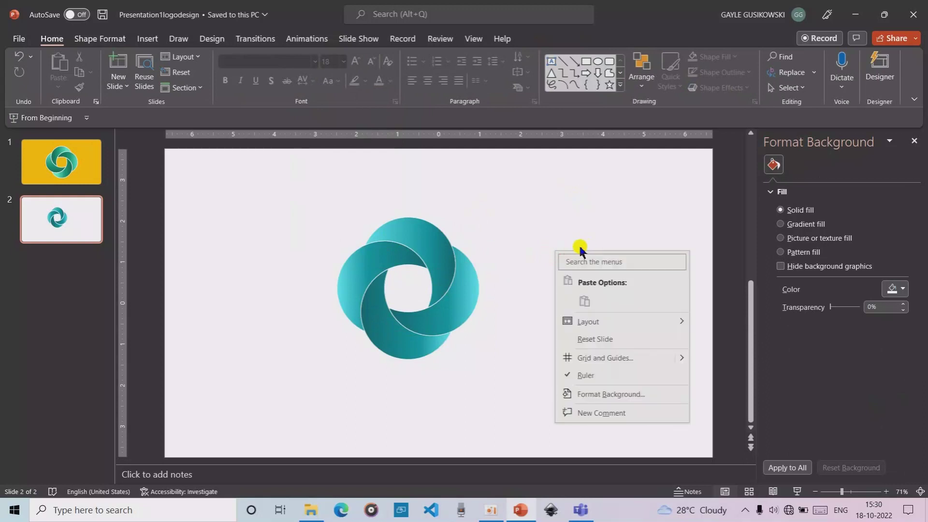
click(599, 399)
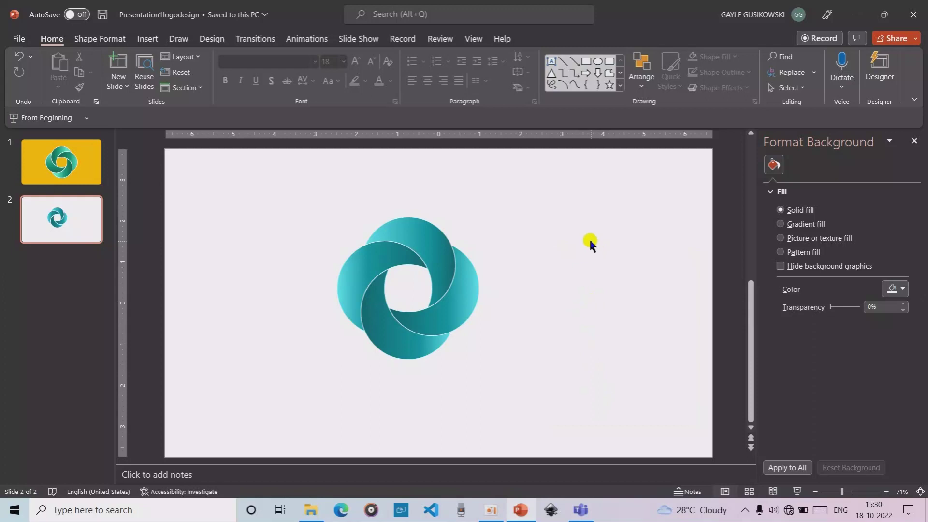
right_click(576, 224)
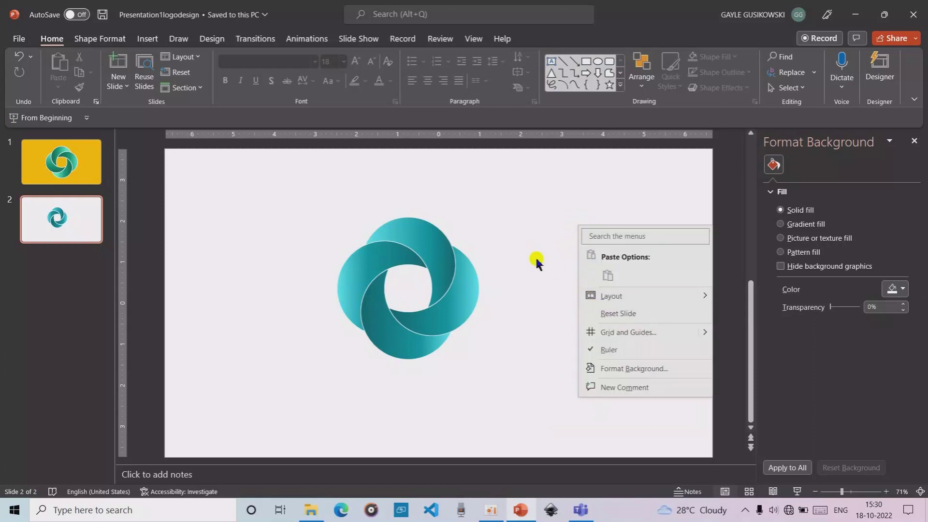
click(614, 370)
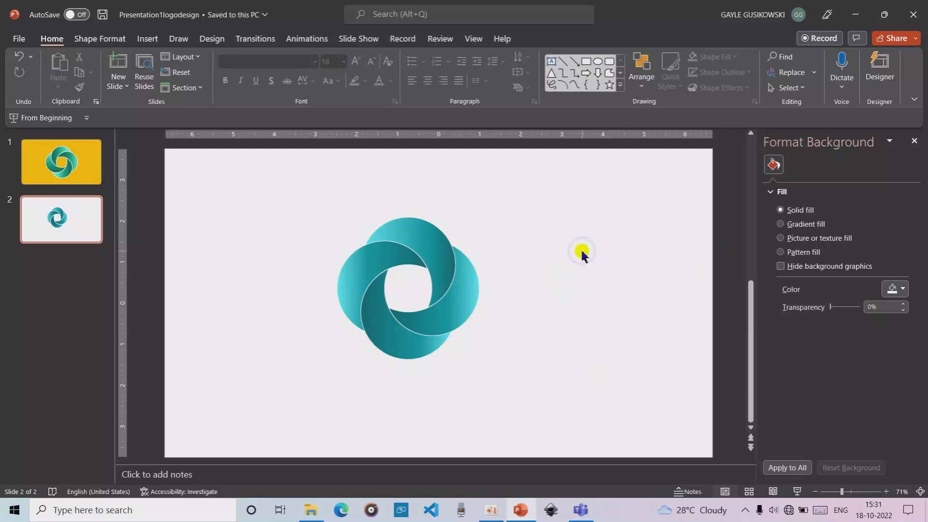
click(900, 289)
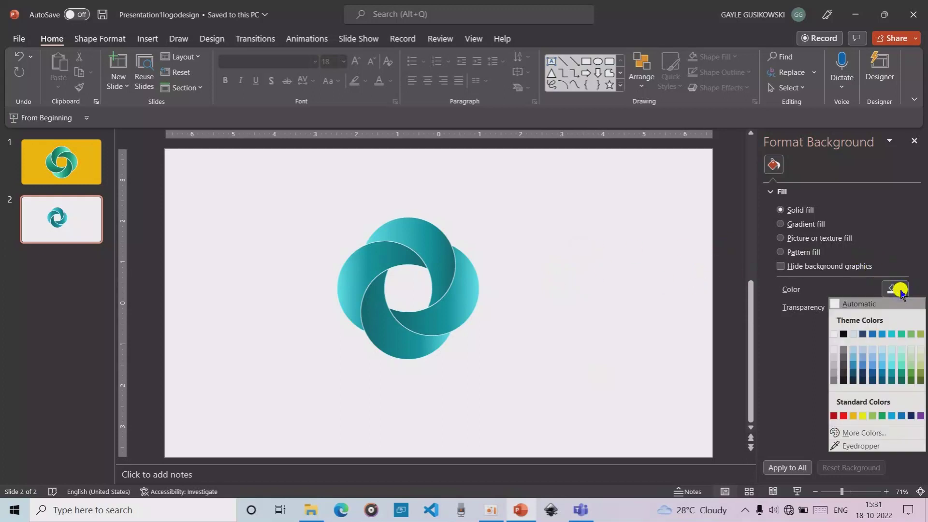
click(853, 416)
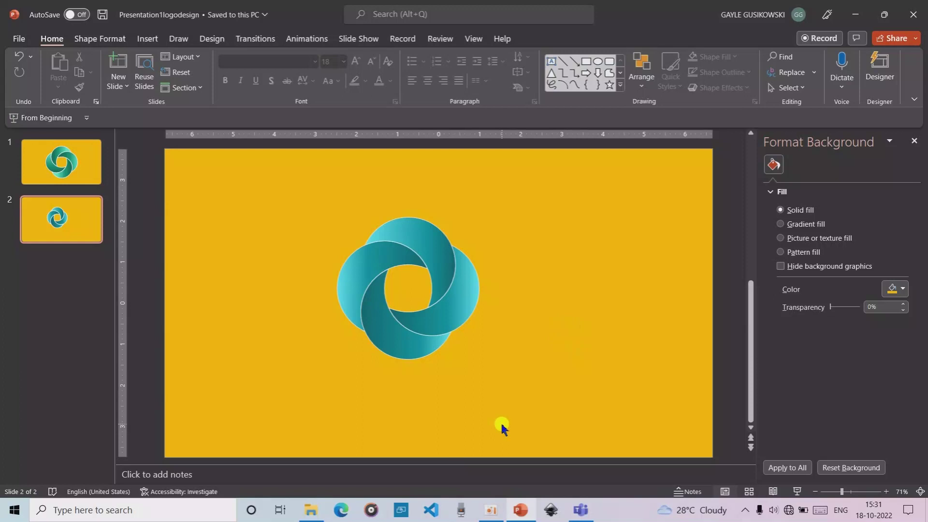
drag(298, 190, 557, 426)
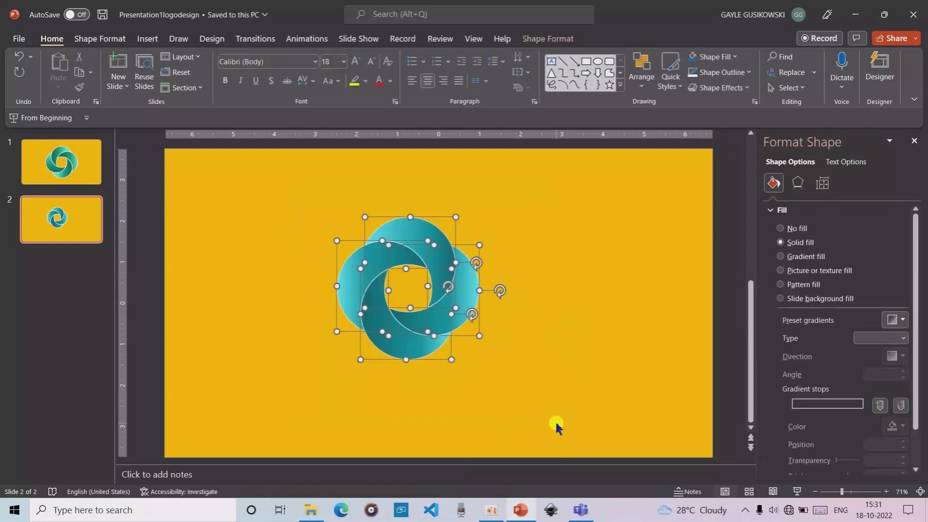
Group the ring pieces with Ctrl+G and nudge the group slightly right.
key(ctrl+g)
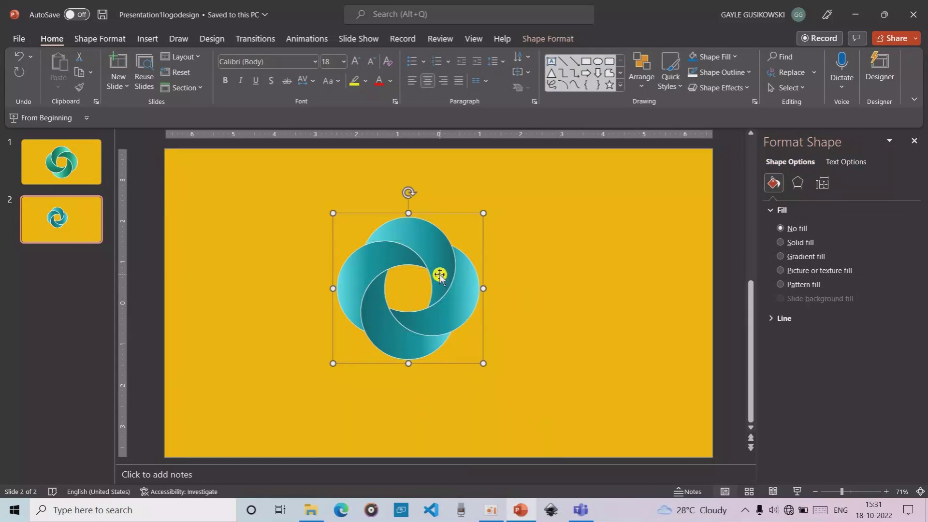
drag(441, 275, 459, 276)
click(555, 266)
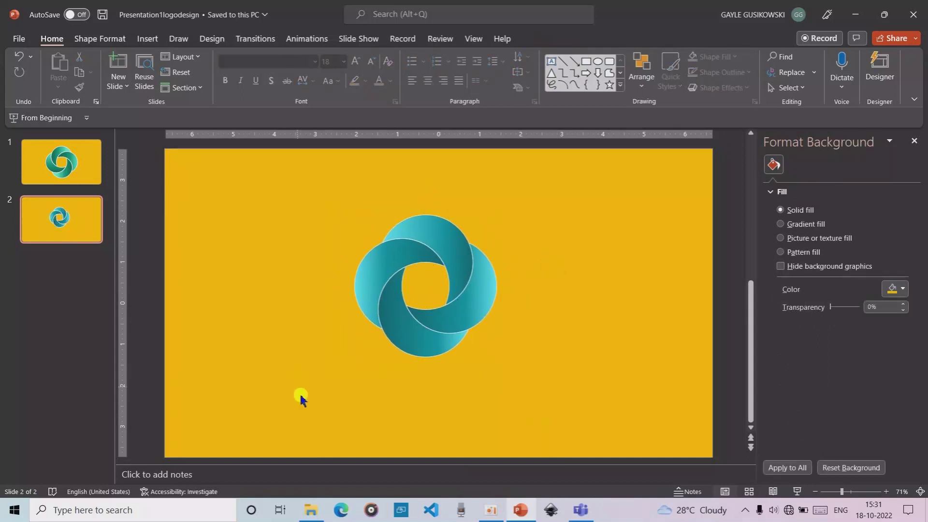
click(444, 273)
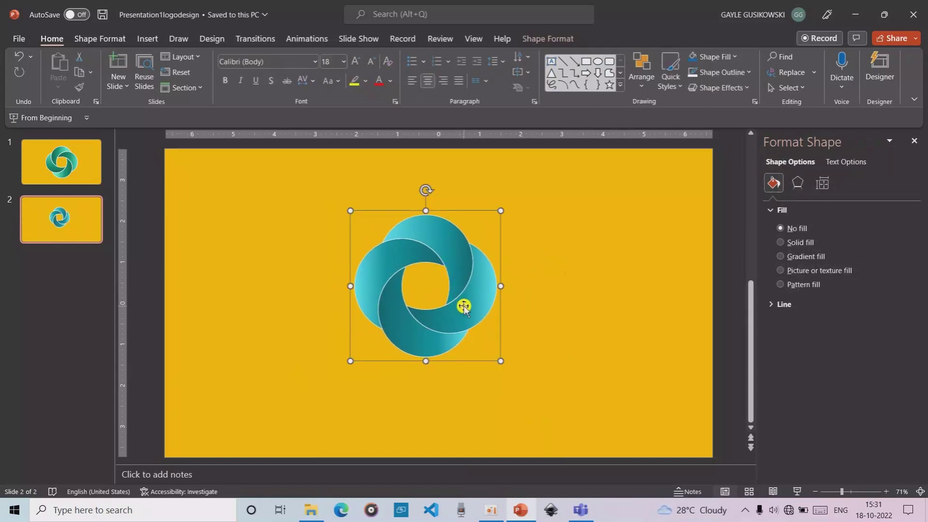
click(565, 317)
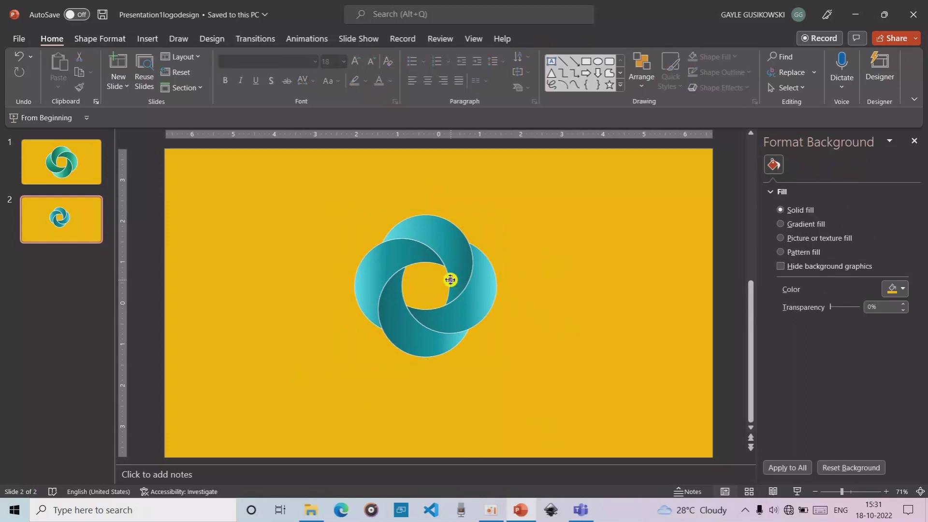
click(456, 299)
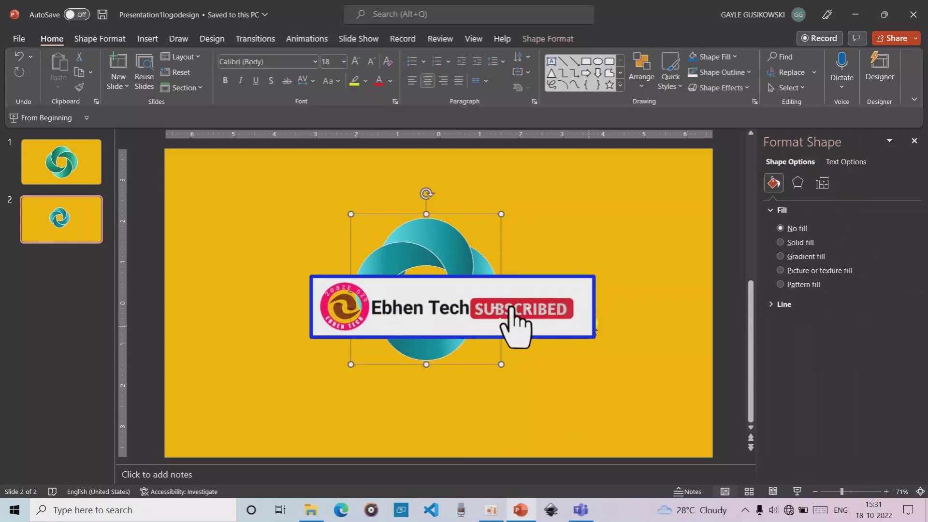
click(590, 322)
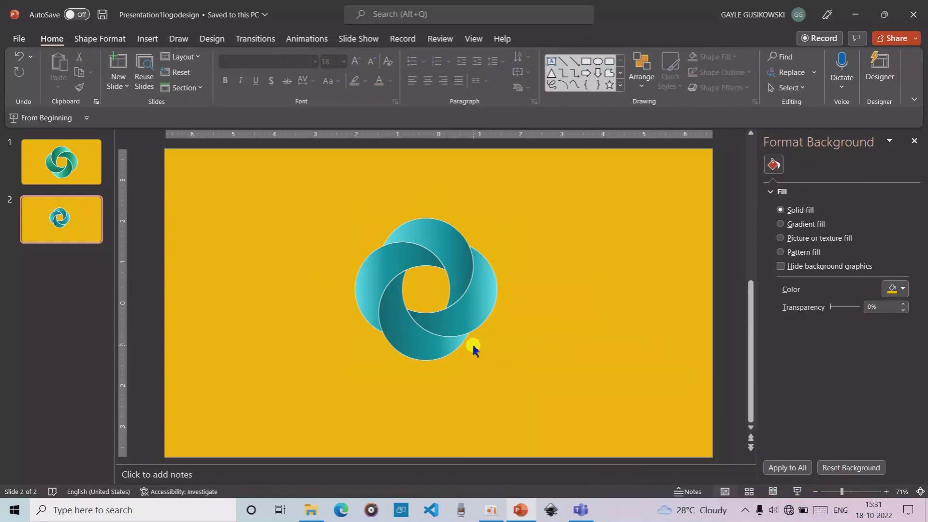
scroll(462, 330, up, 1)
scroll(474, 360, up, 2)
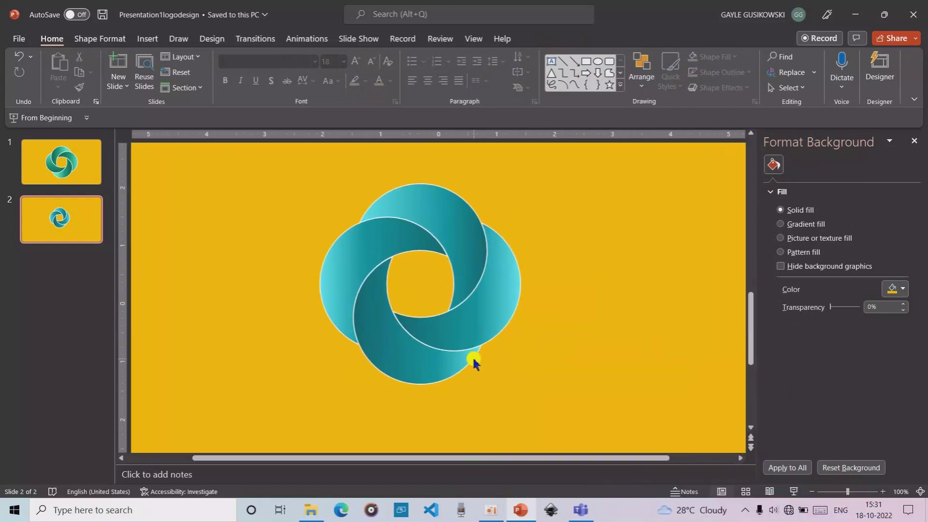
scroll(474, 361, up, 2)
scroll(518, 375, up, 1)
scroll(518, 376, down, 1)
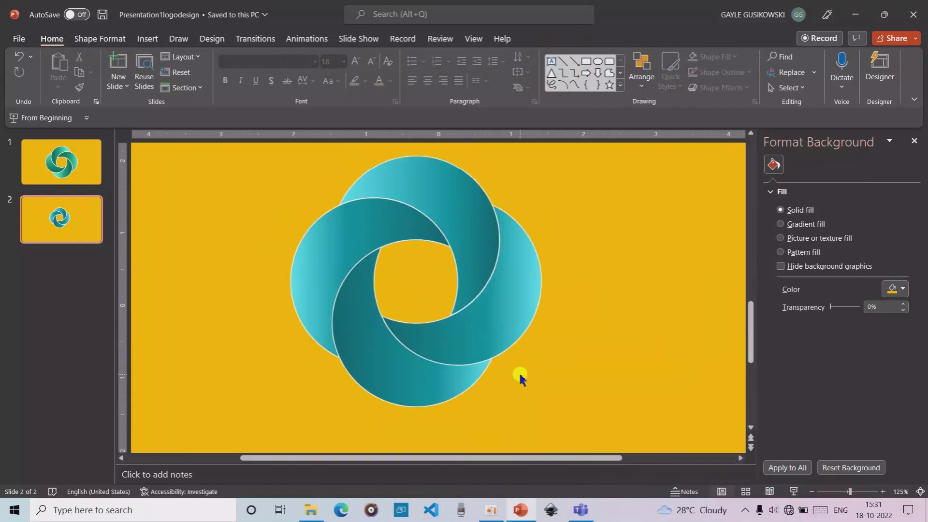
scroll(519, 376, down, 3)
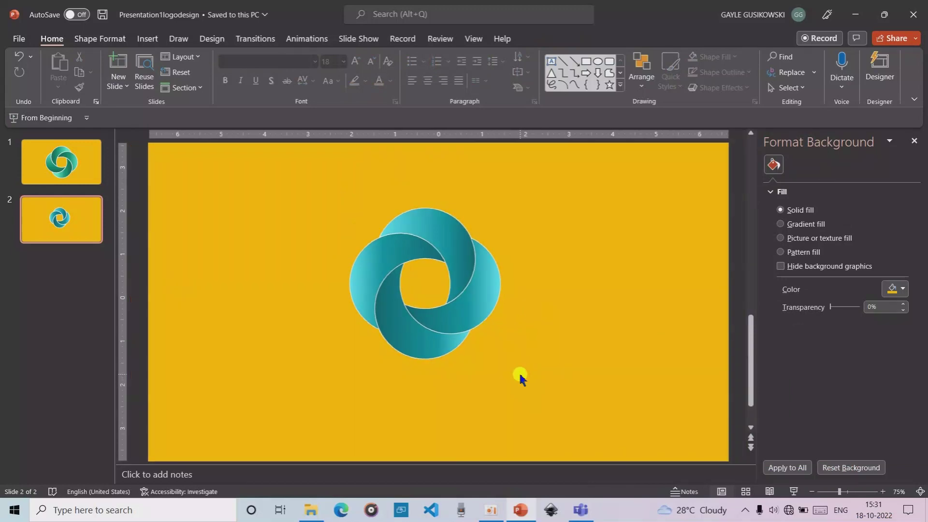